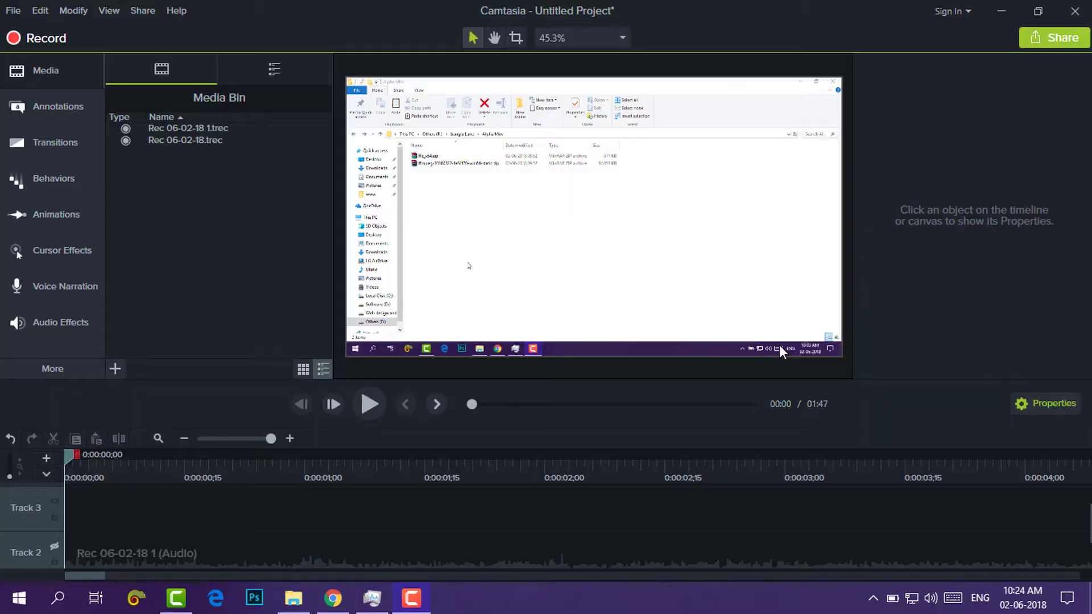
# Preview likevideo.mov from the Alpha Mov folder in Media Player Classic, then close the player.
pyautogui.click(293, 598)
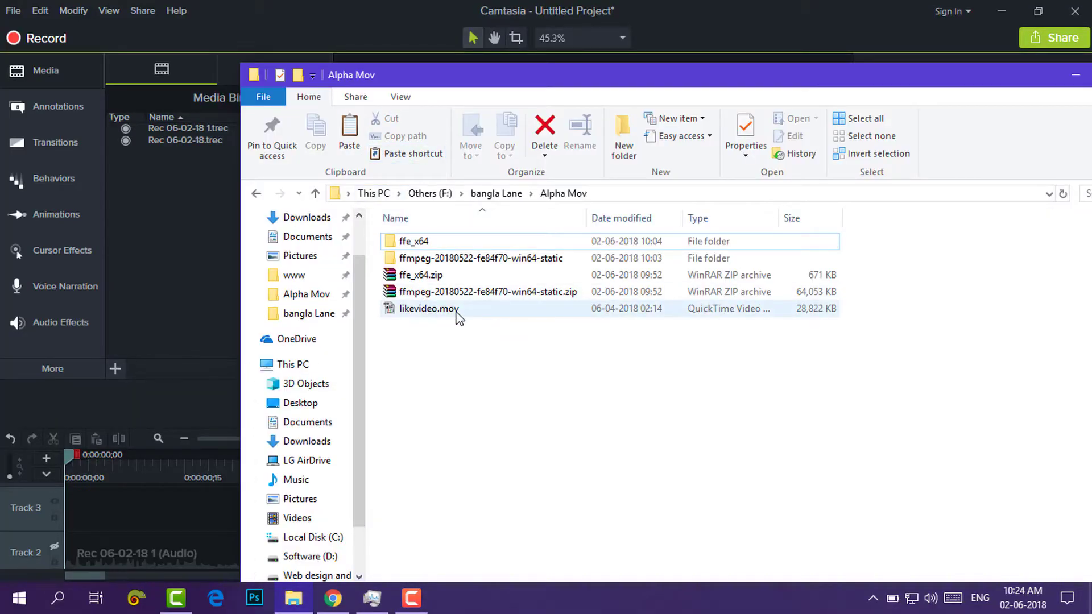
pyautogui.moveTo(458, 316)
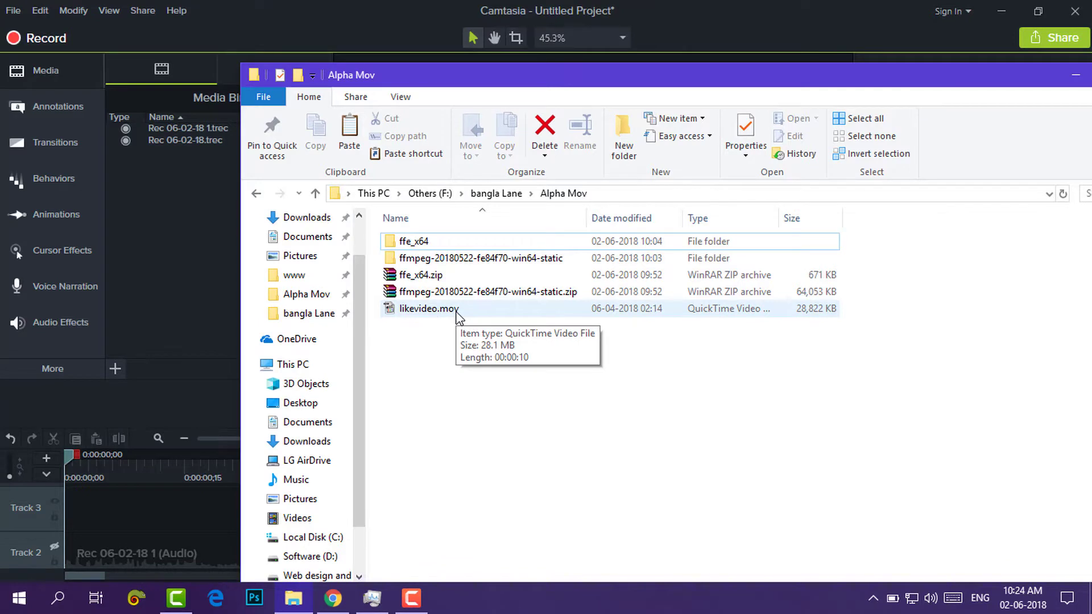
pyautogui.doubleClick(427, 313)
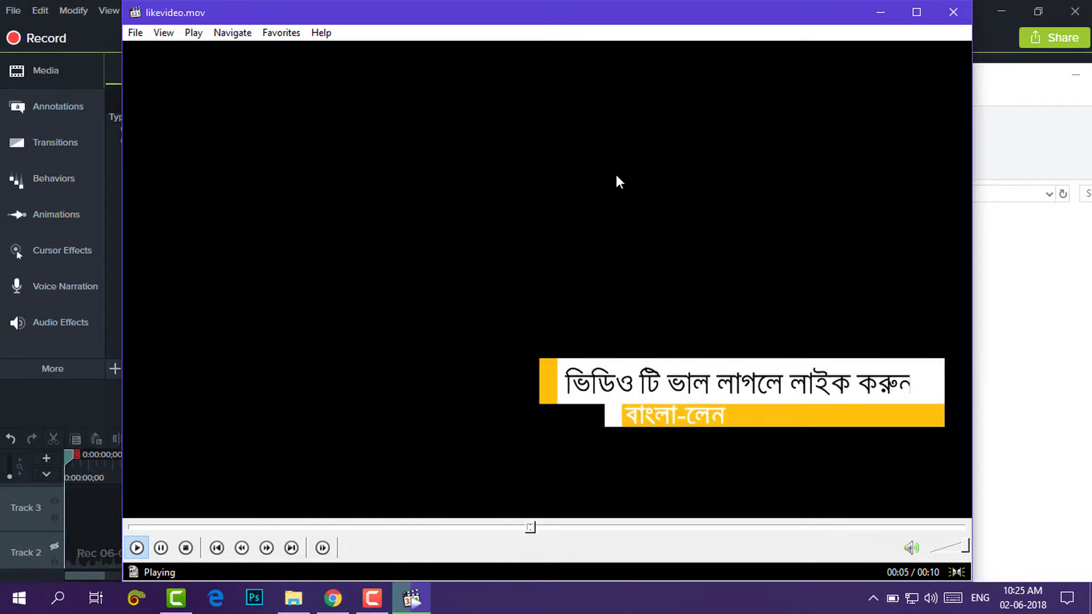
pyautogui.click(892, 66)
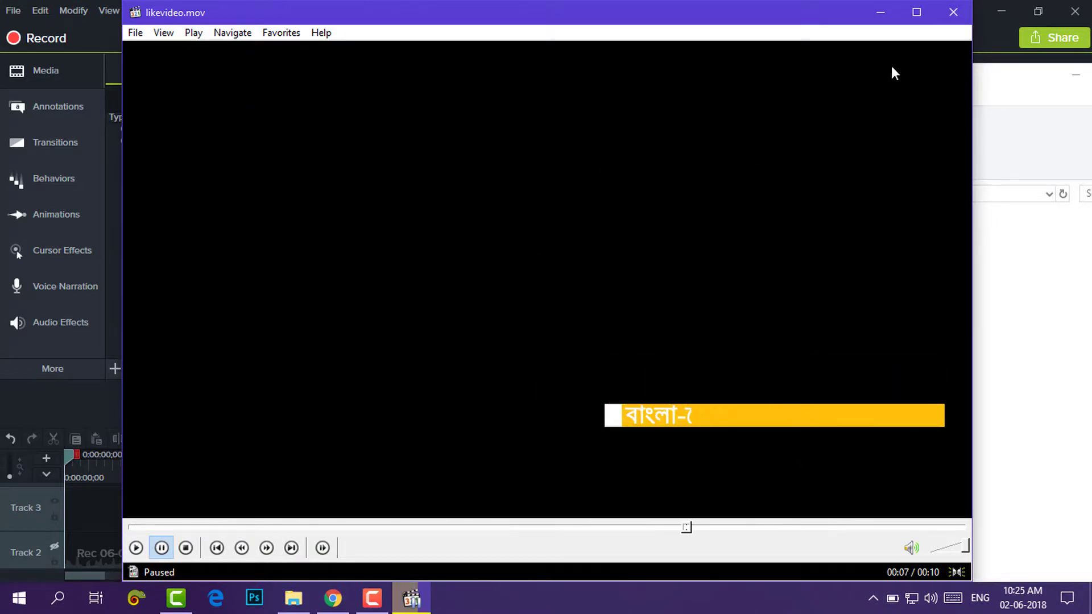
pyautogui.click(953, 12)
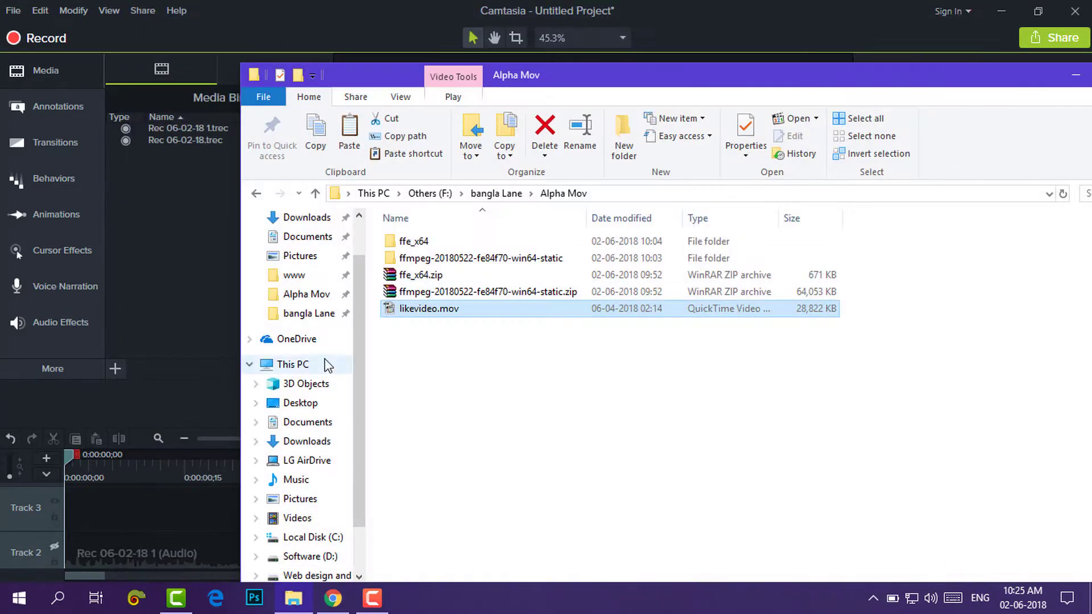
pyautogui.moveTo(417, 313); pyautogui.dragTo(174, 293)
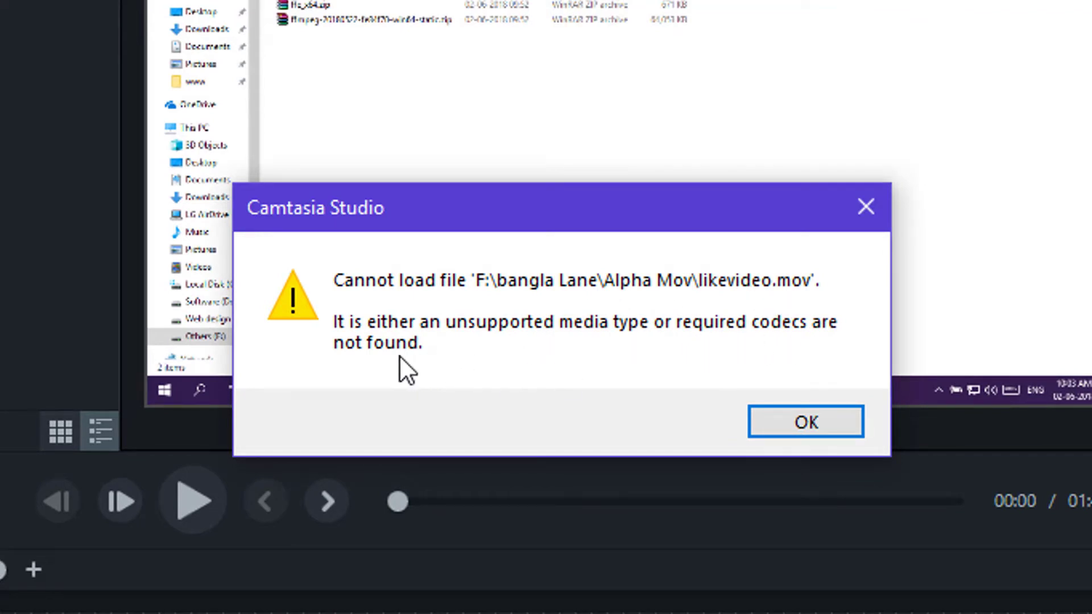
pyautogui.click(781, 421)
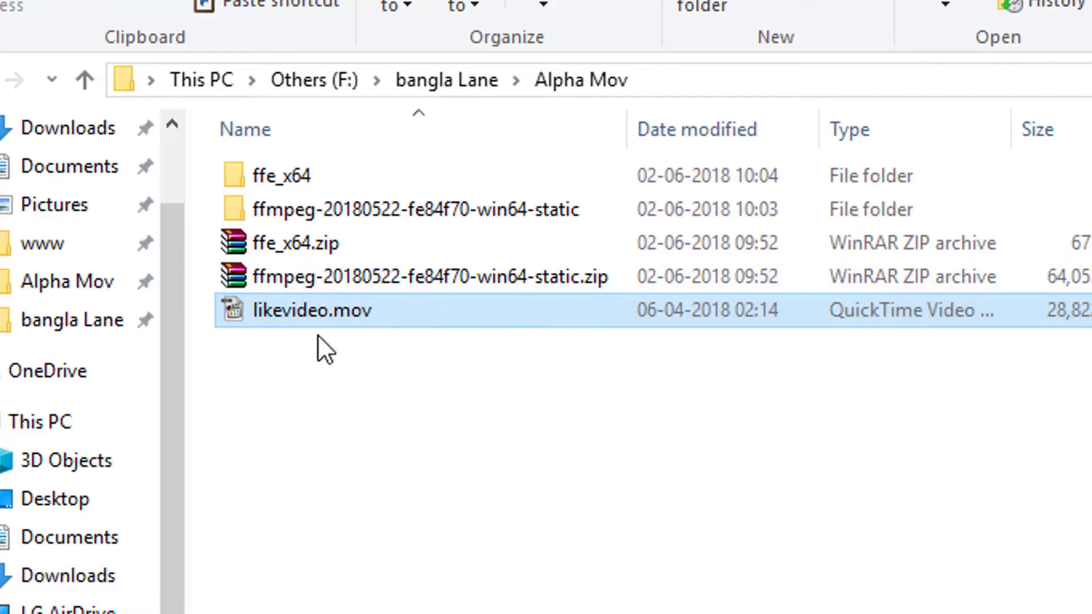
pyautogui.moveTo(337, 314)
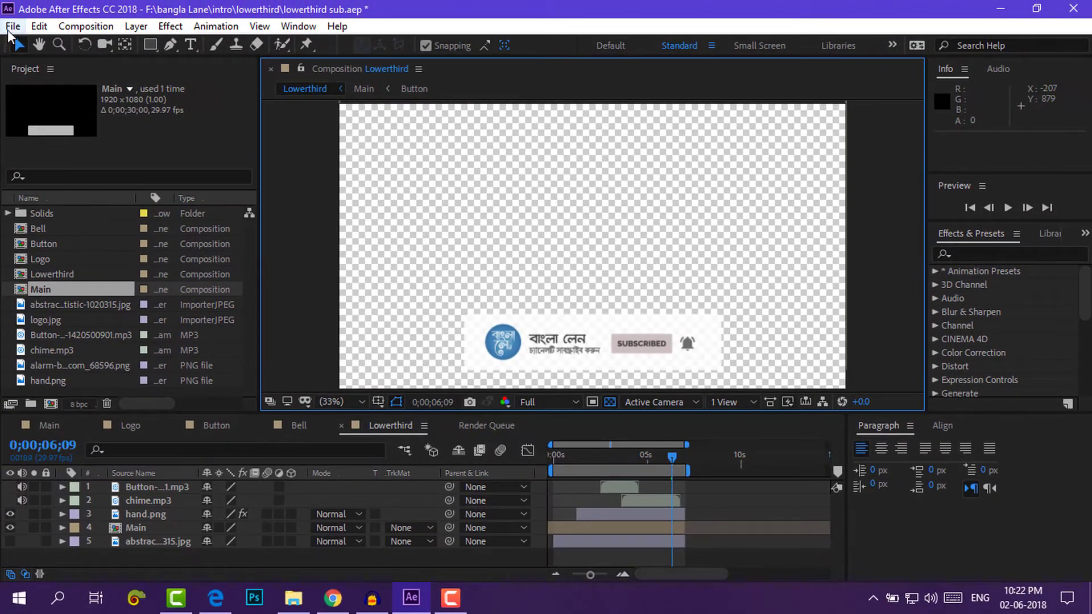
# Add the Lowerthird composition to the After Effects render queue.
pyautogui.click(10, 29)
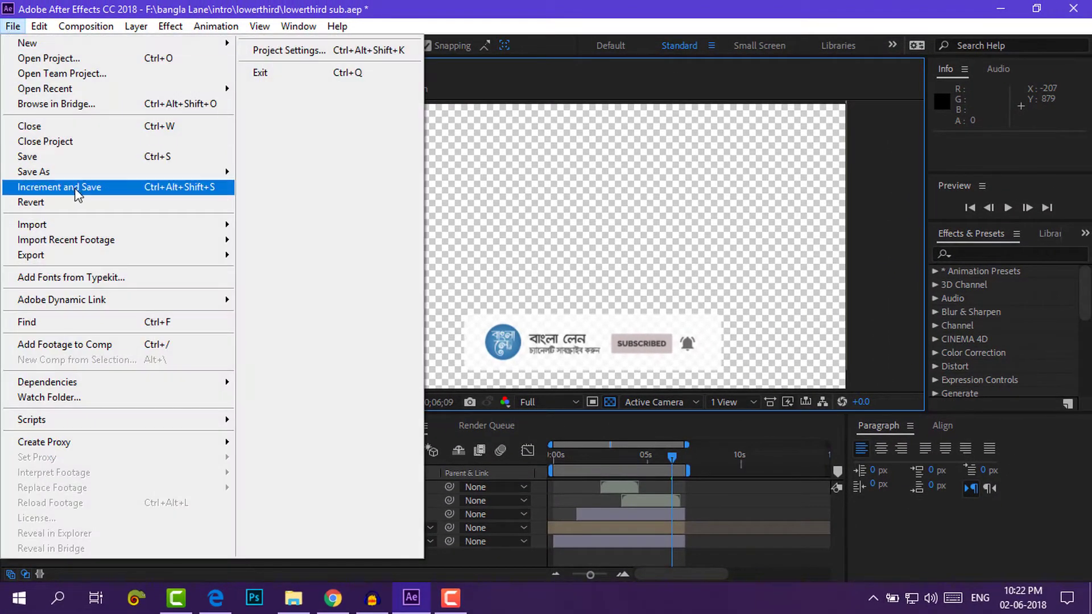
pyautogui.moveTo(108, 257)
pyautogui.click(284, 276)
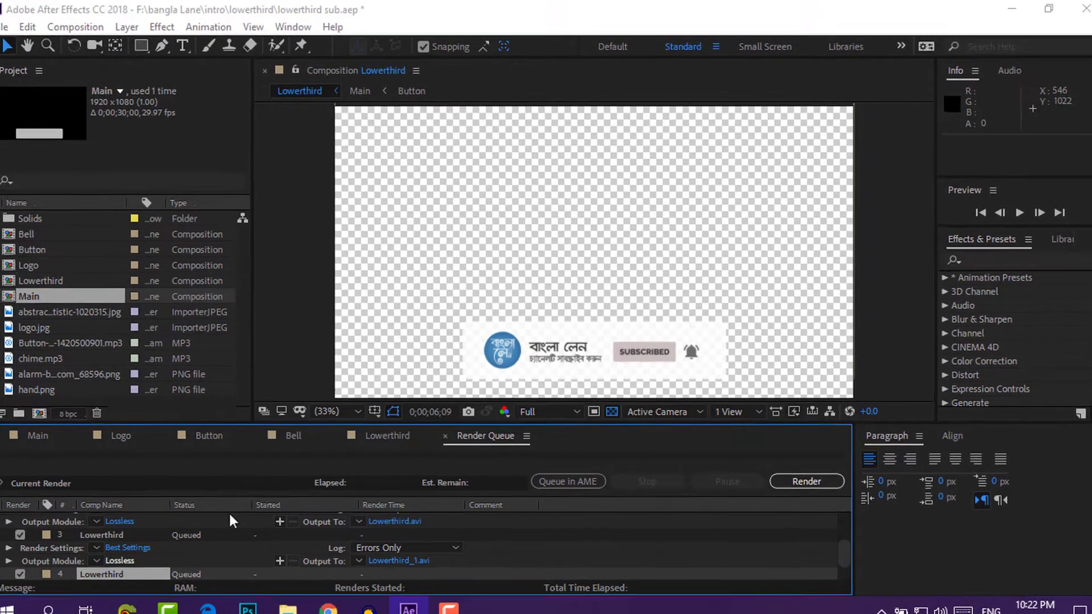
# Set the output module to QuickTime format with RGB + Alpha channels.
pyautogui.click(130, 548)
pyautogui.click(493, 100)
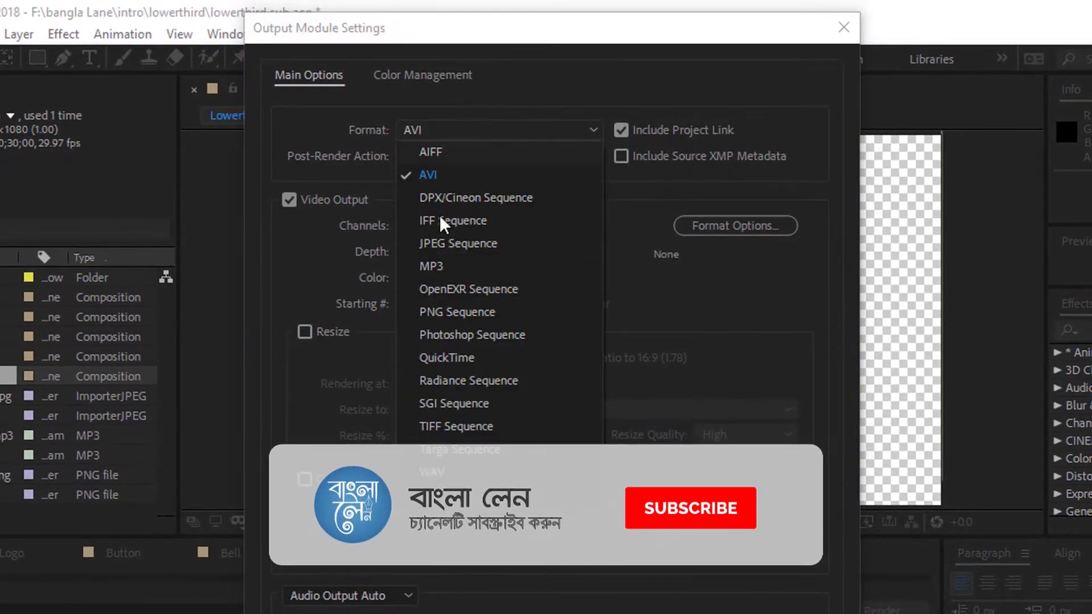
pyautogui.click(452, 360)
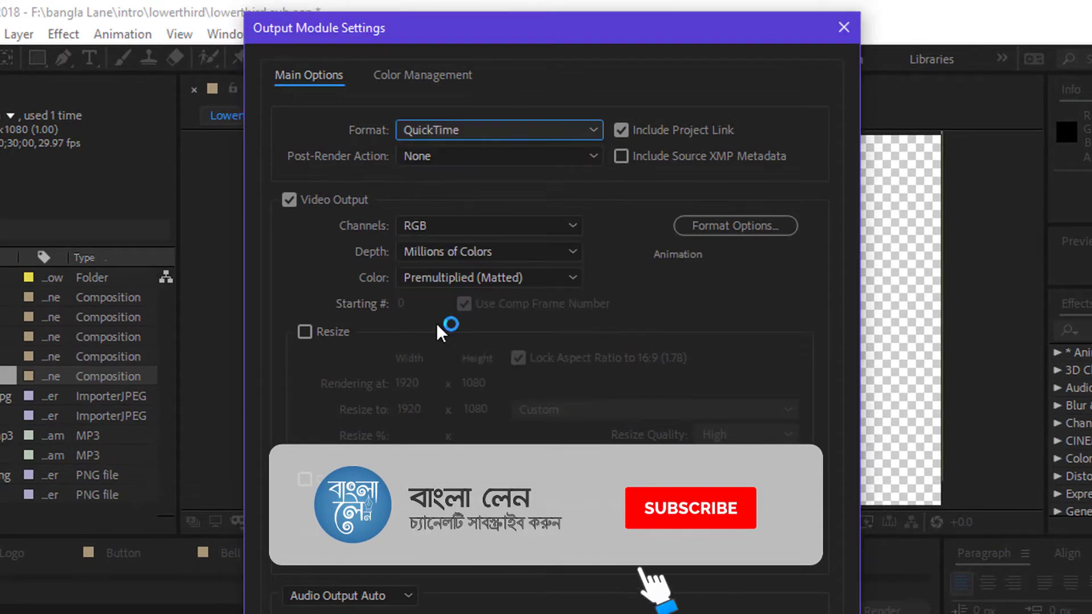
pyautogui.click(429, 226)
pyautogui.click(434, 295)
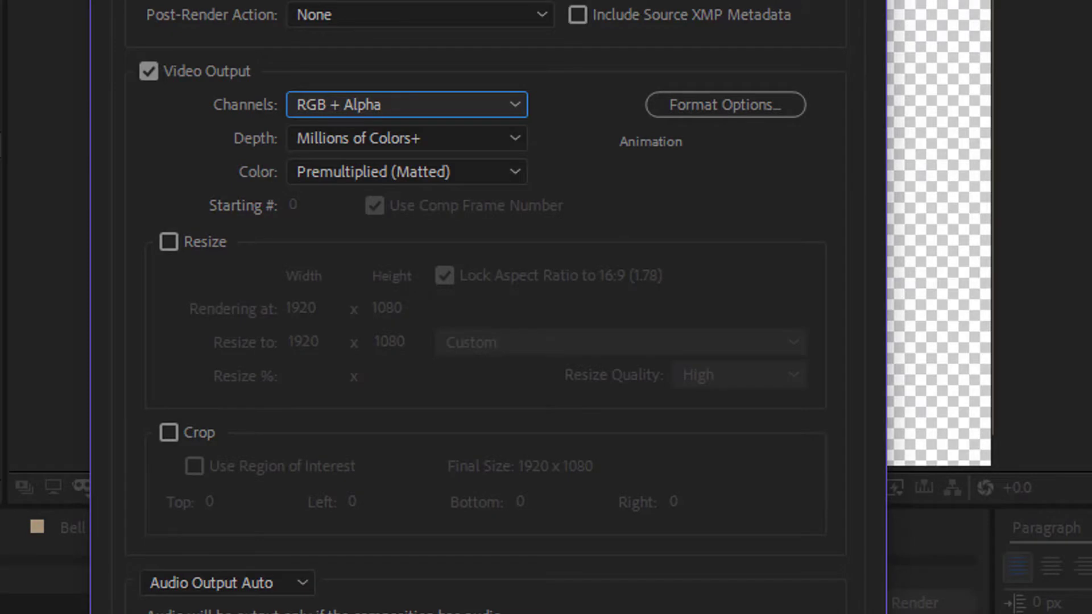
# Close the open information window with Enter.
pyautogui.press('Return')
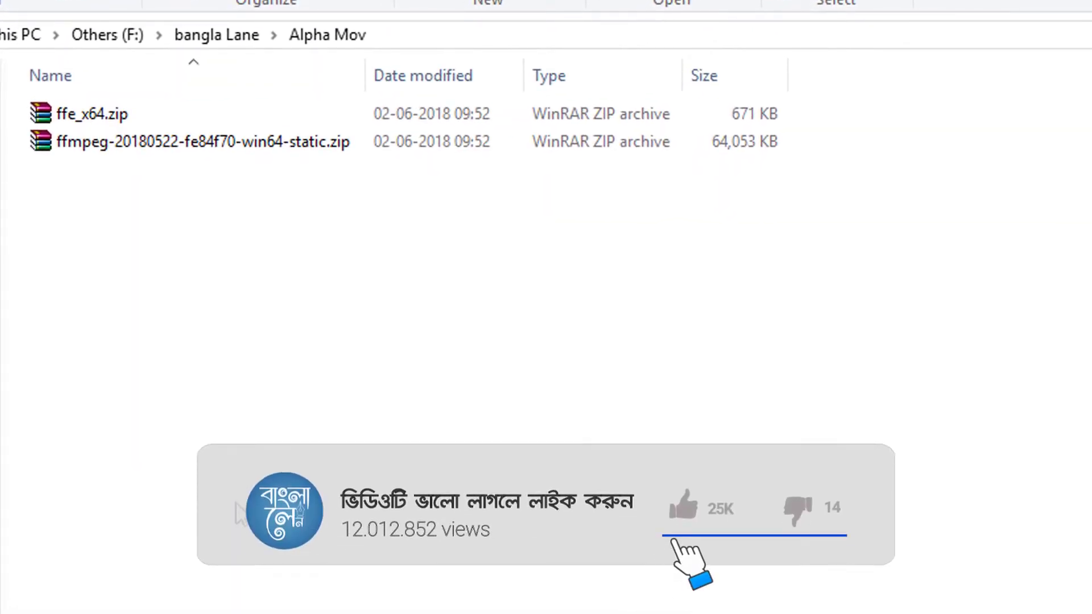
# Extract the ffmpeg static build archive and ffe_x64.zip into their own folders.
pyautogui.rightClick(159, 142)
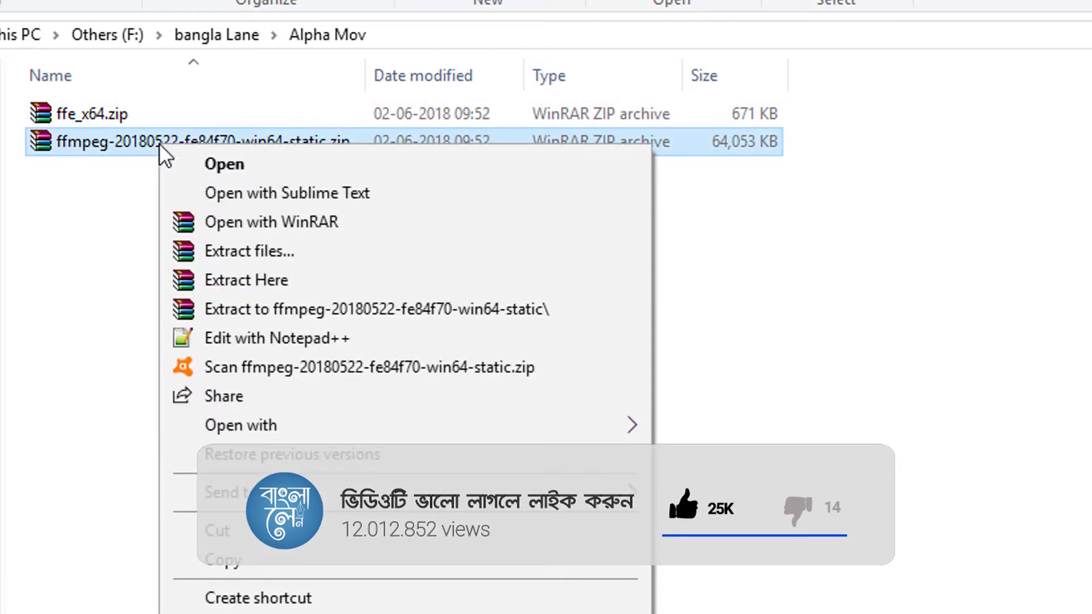
pyautogui.click(283, 301)
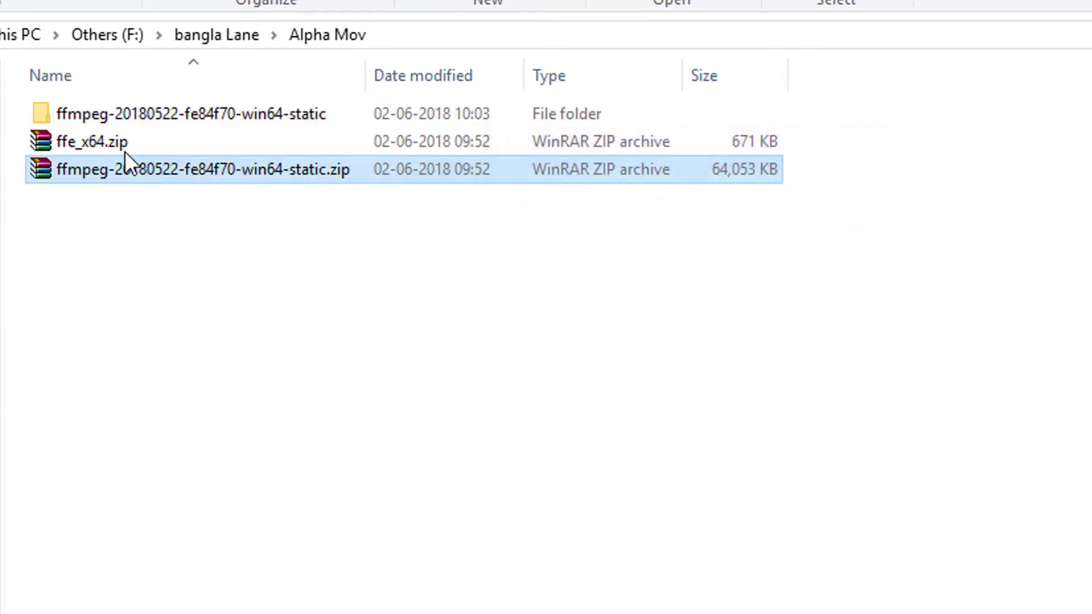
pyautogui.click(118, 142)
pyautogui.rightClick(117, 141)
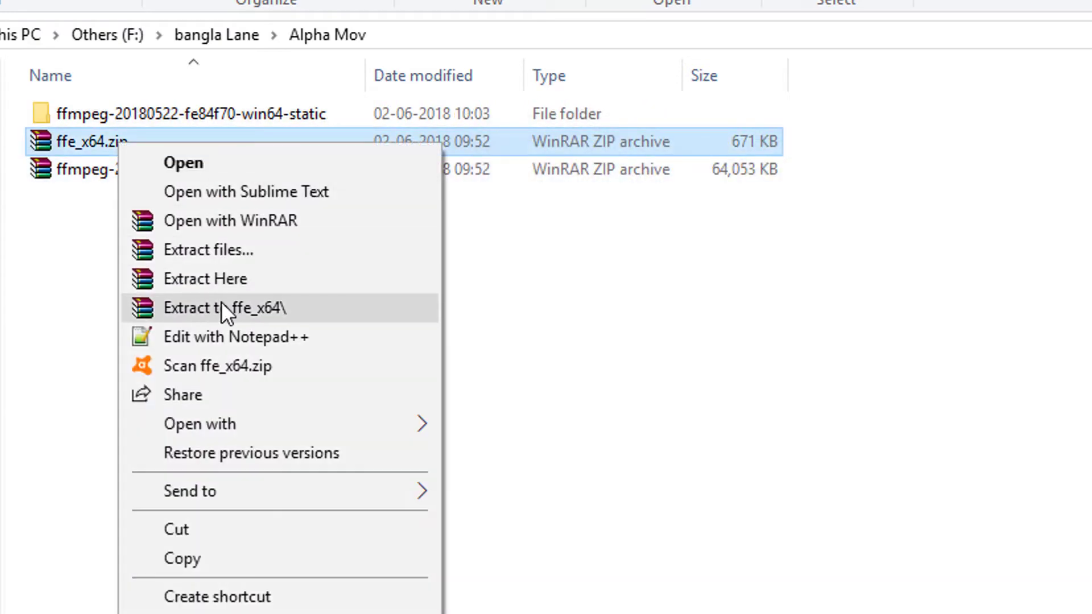
pyautogui.click(221, 302)
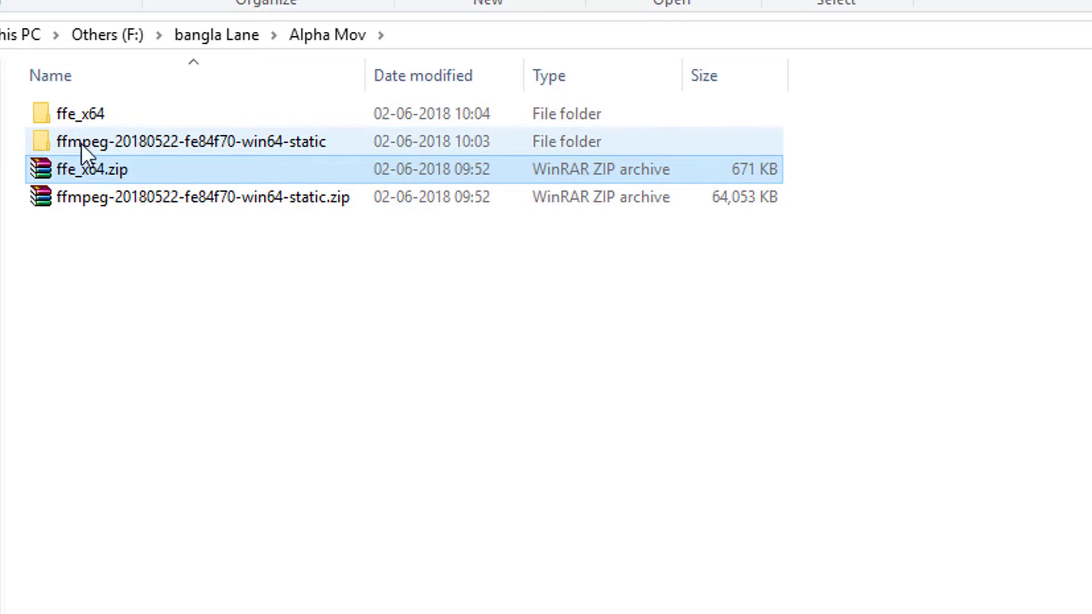
# Copy ffe.exe from the nested ffe_x64 folder.
pyautogui.click(105, 121)
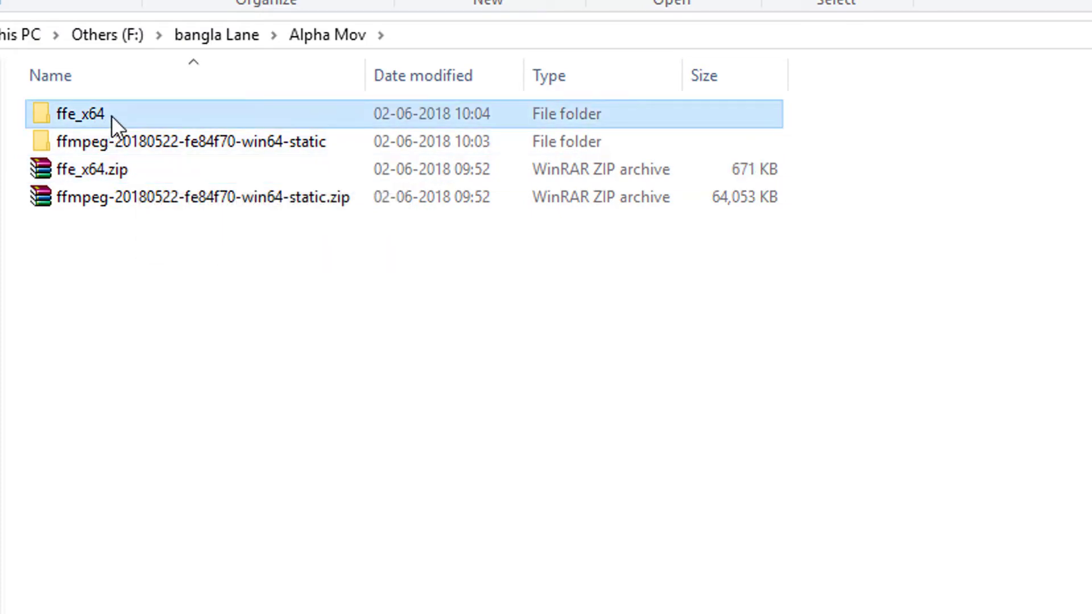
pyautogui.doubleClick(110, 115)
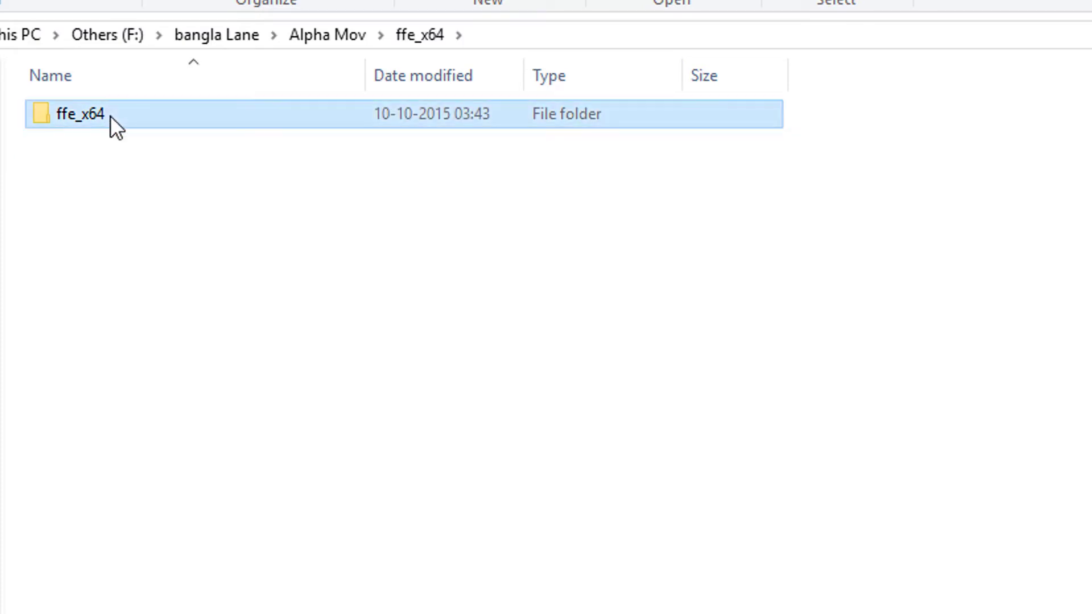
pyautogui.doubleClick(111, 115)
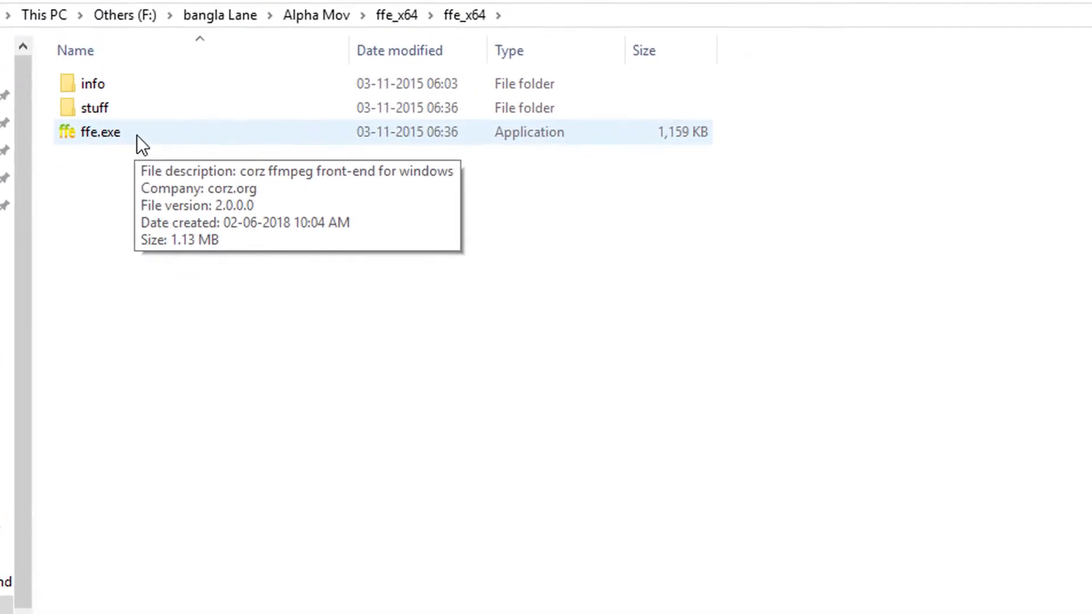
pyautogui.click(121, 171)
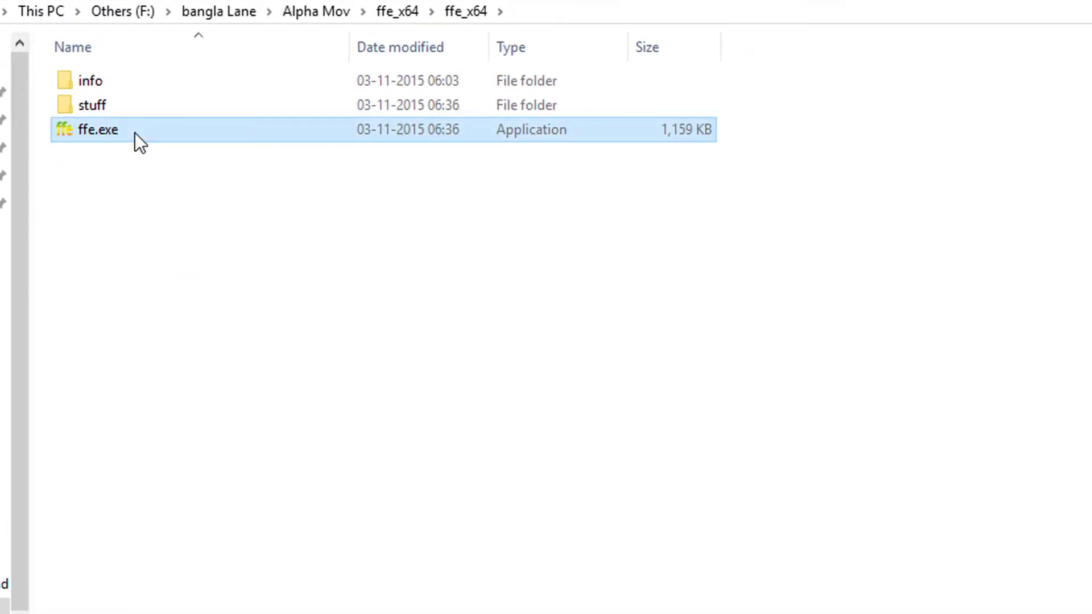
pyautogui.rightClick(135, 132)
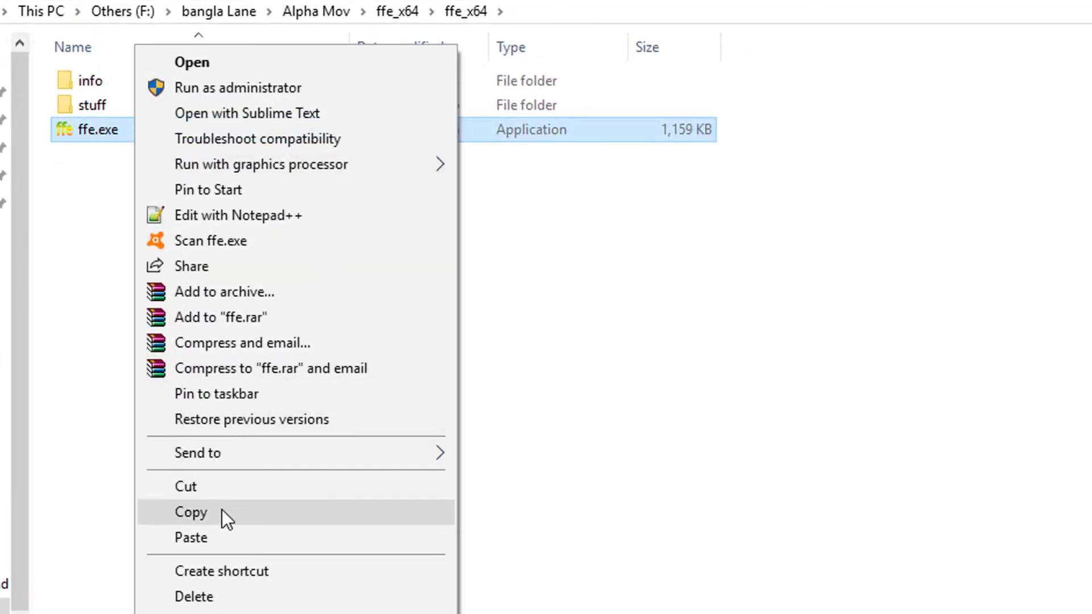
pyautogui.click(222, 512)
# Paste ffe.exe into the bin folder of ffmpeg-20180522-fe84f70-win64-static.
pyautogui.hotkey('alt', 'Up')
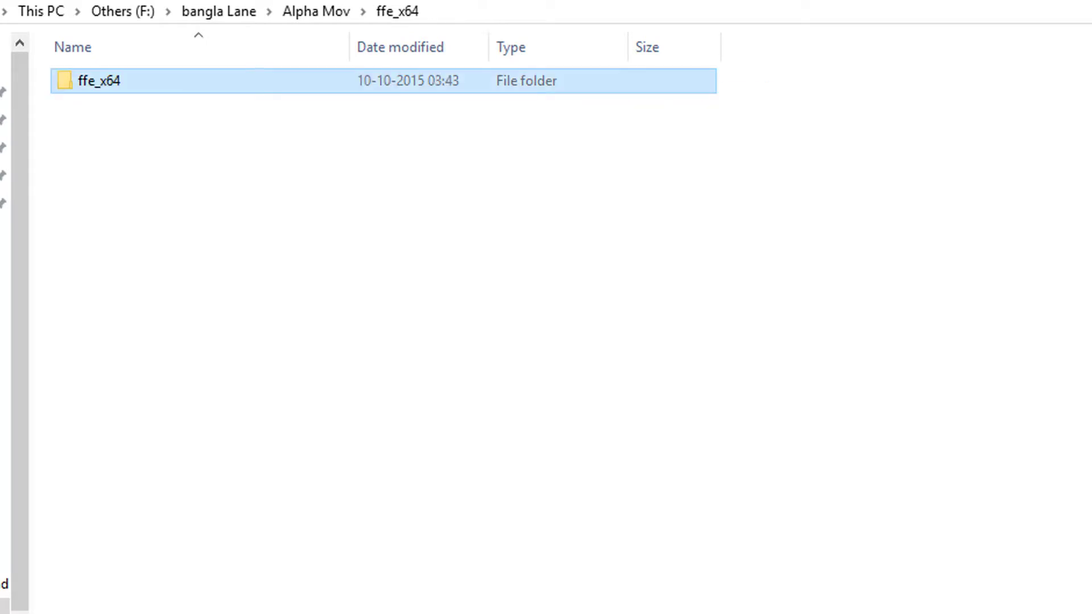
pyautogui.hotkey('alt', 'Up')
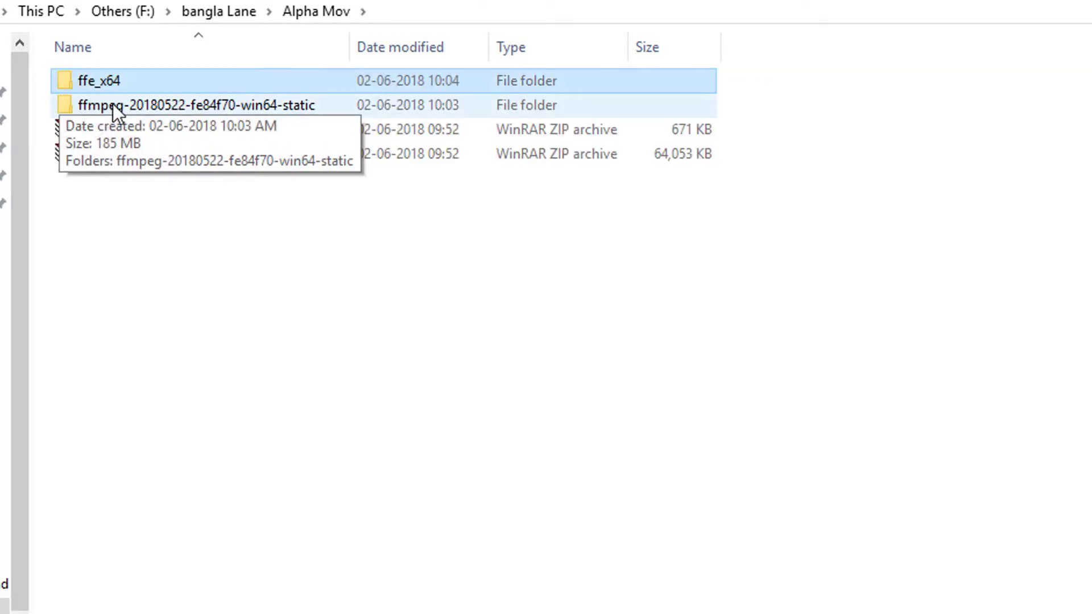
pyautogui.click(167, 102)
pyautogui.doubleClick(166, 102)
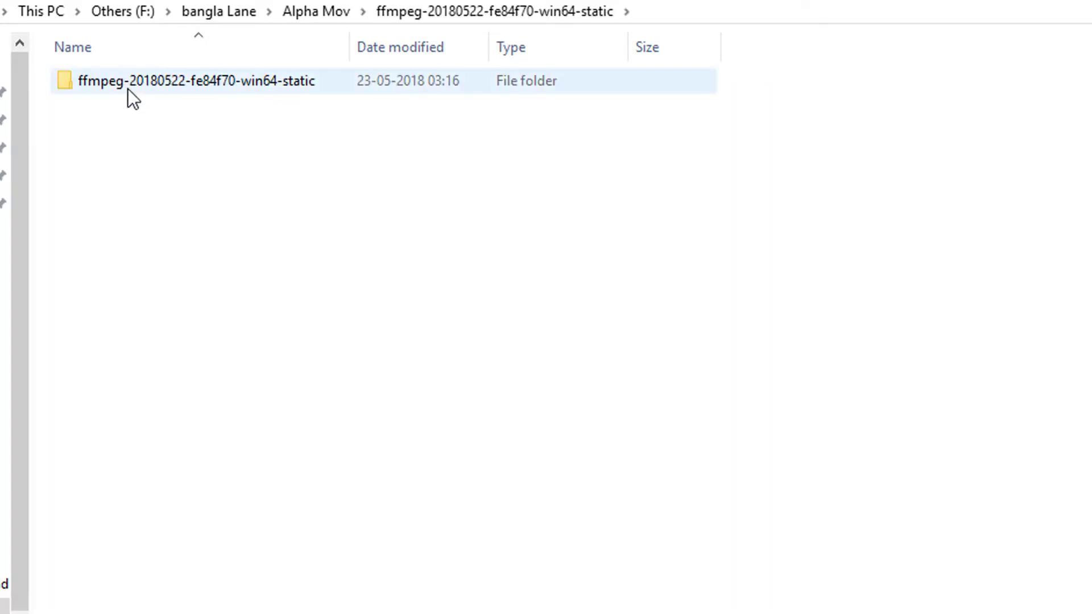
pyautogui.doubleClick(128, 86)
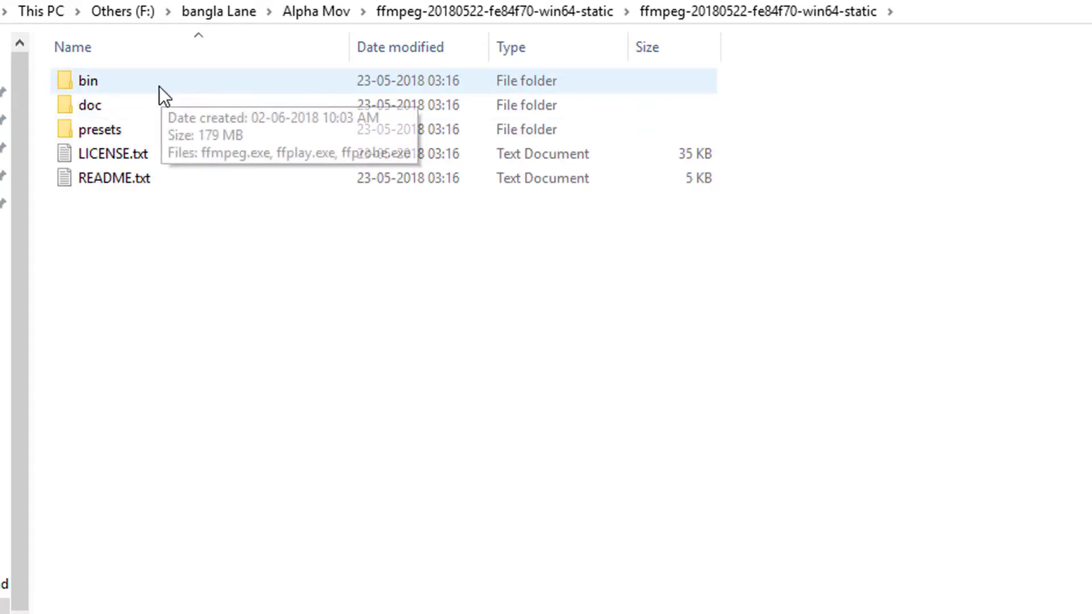
pyautogui.doubleClick(159, 86)
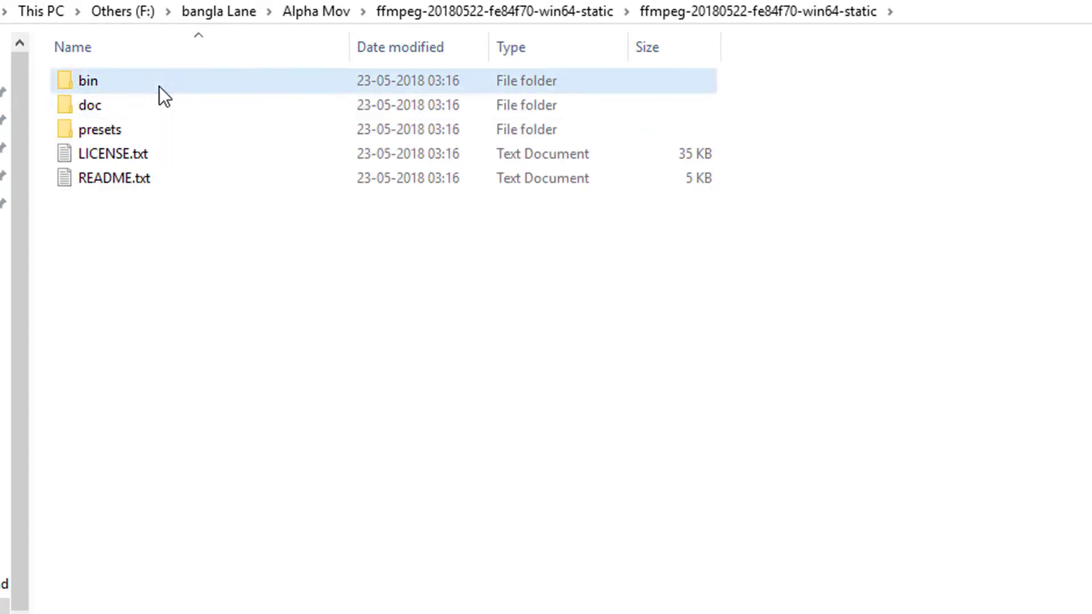
pyautogui.rightClick(234, 210)
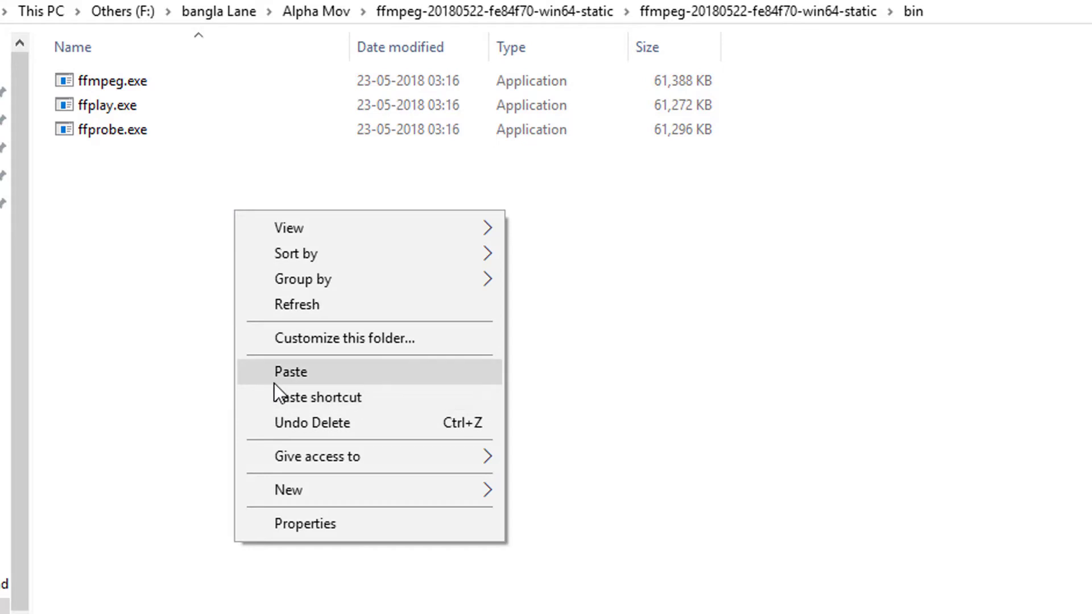
pyautogui.click(274, 383)
pyautogui.moveTo(93, 107)
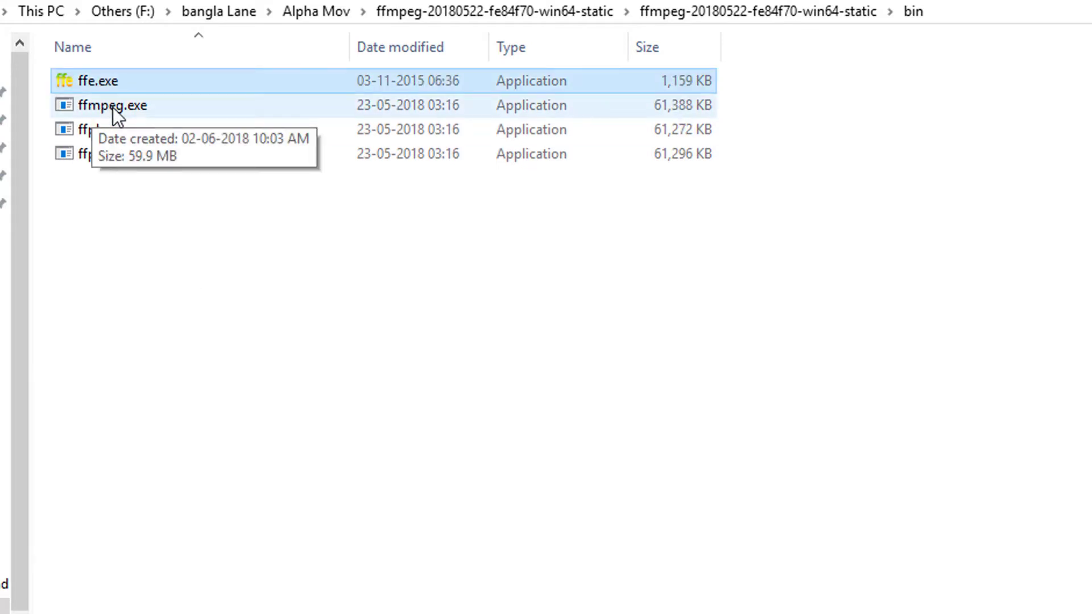
pyautogui.moveTo(113, 80)
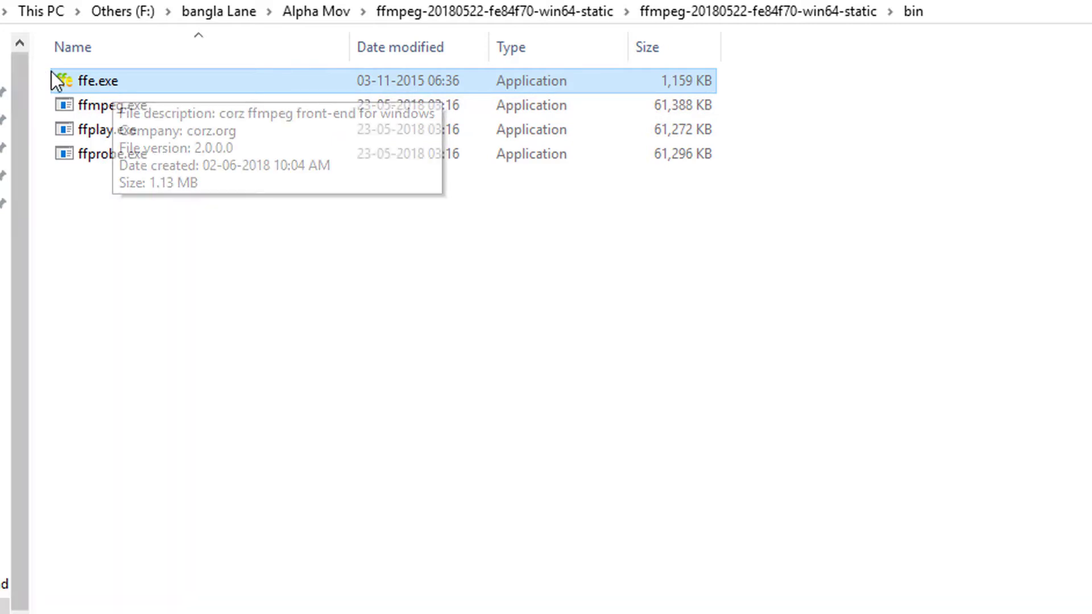
# Launch ffe.exe and browse its ffmpeg locator to Others (F:) > bangla Lane > Alpha Mov.
pyautogui.doubleClick(203, 84)
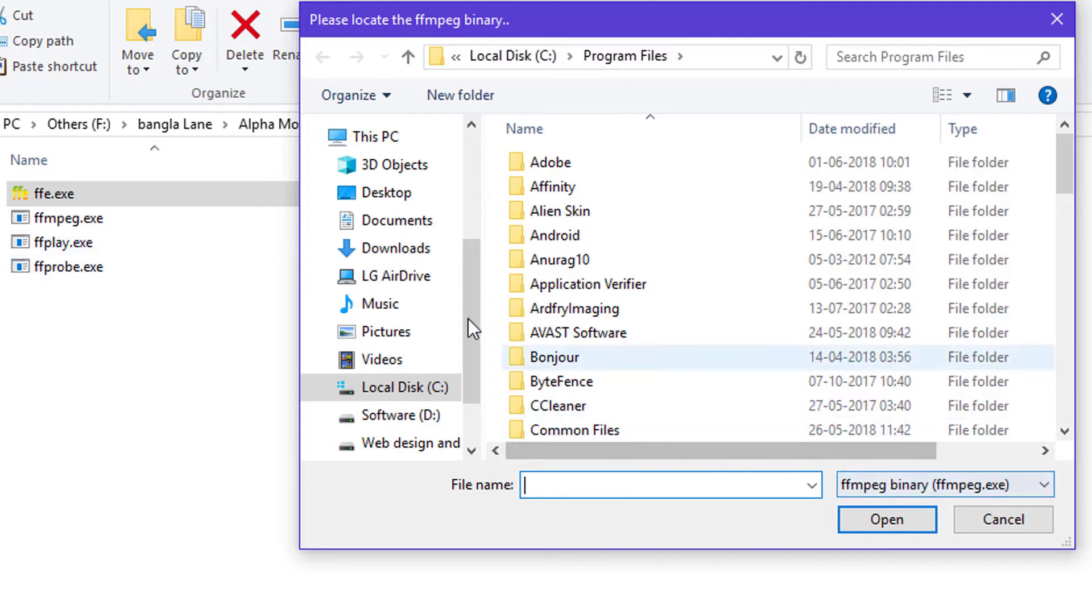
pyautogui.scroll(2, 382, 293)
pyautogui.scroll(1, 444, 210)
pyautogui.scroll(-2, 444, 281)
pyautogui.scroll(-2, 443, 281)
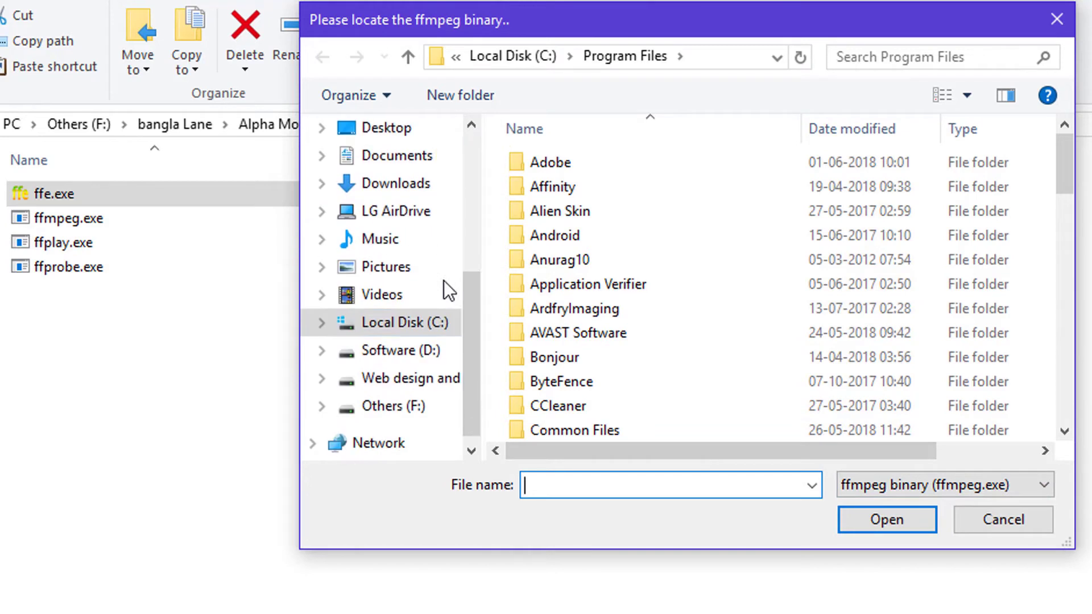
pyautogui.click(395, 406)
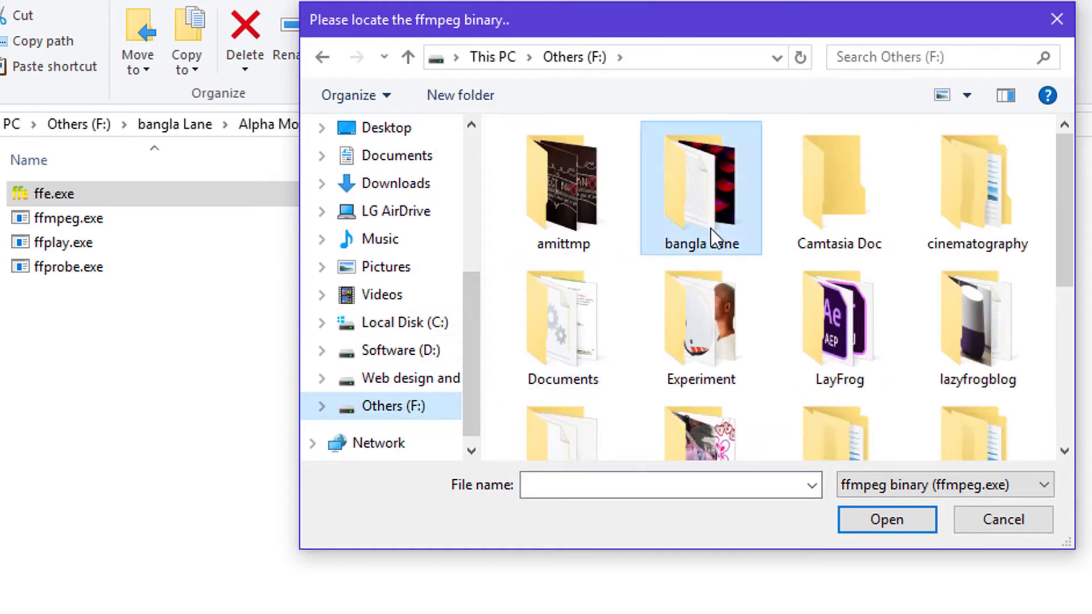
pyautogui.doubleClick(711, 232)
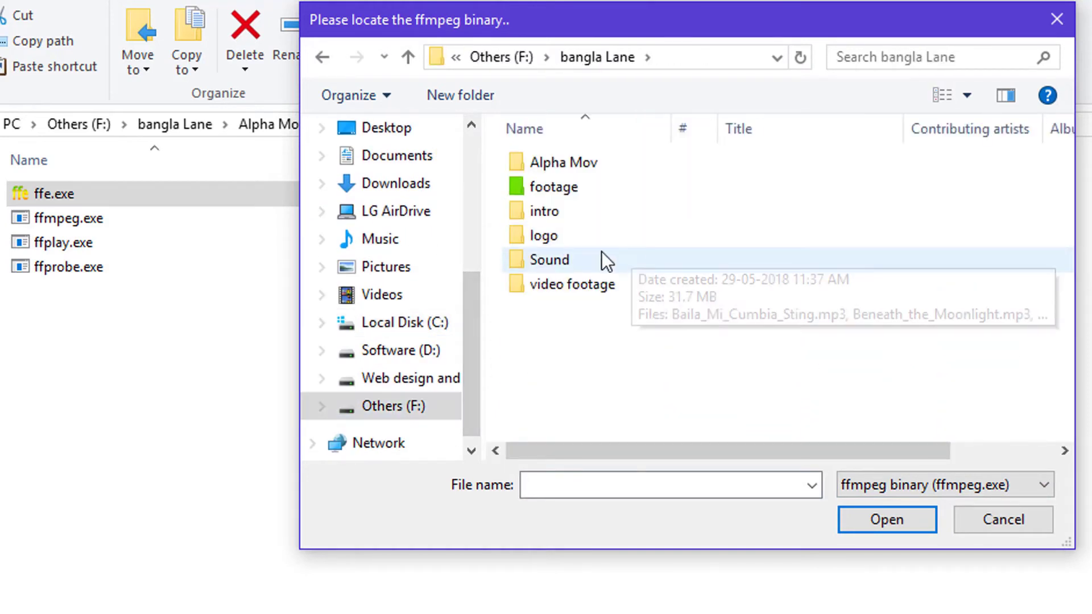
pyautogui.doubleClick(596, 162)
# Open the ffmpeg build's bin folder and choose ffmpeg.exe as the binary.
pyautogui.doubleClick(567, 185)
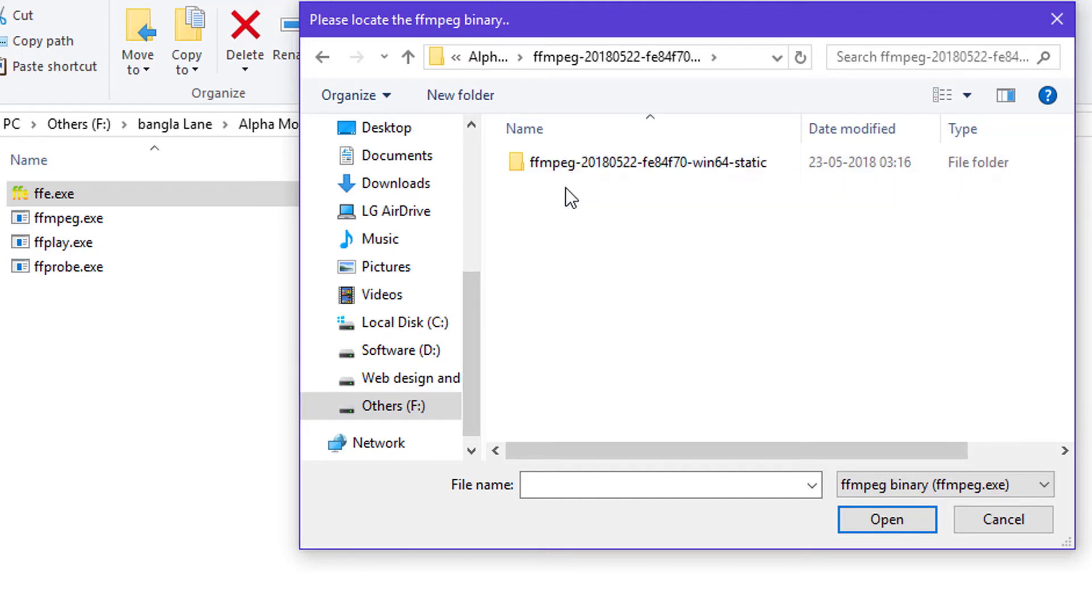
pyautogui.click(582, 166)
pyautogui.doubleClick(582, 166)
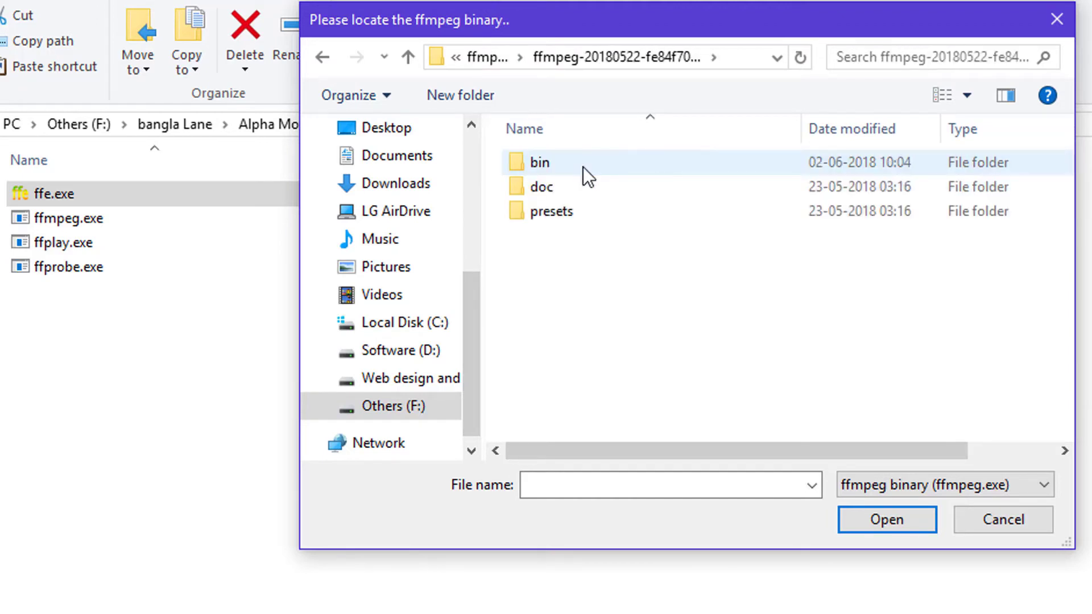
pyautogui.doubleClick(551, 162)
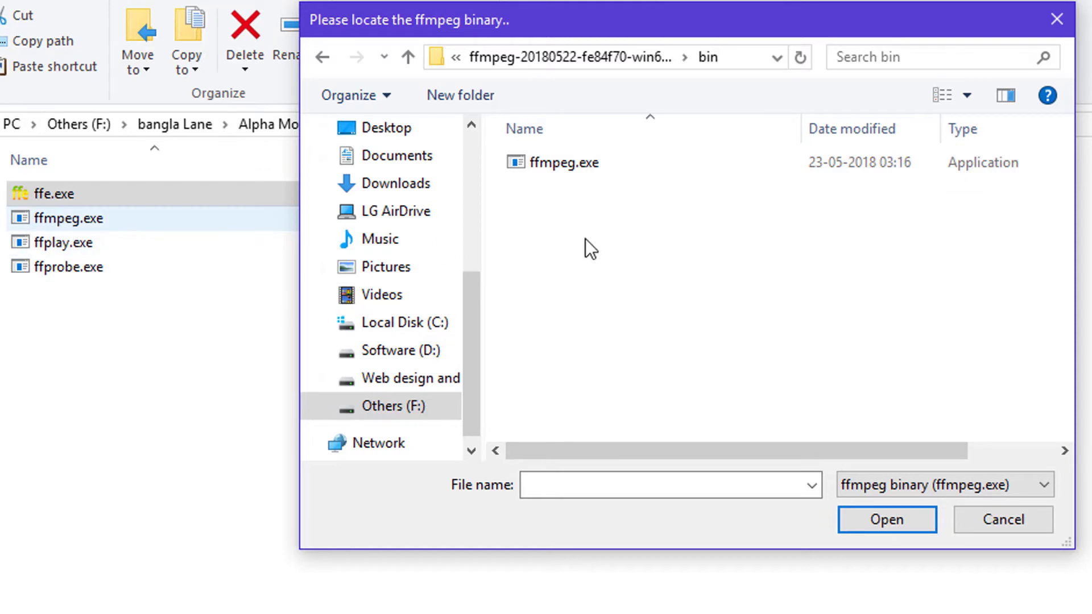
pyautogui.doubleClick(554, 168)
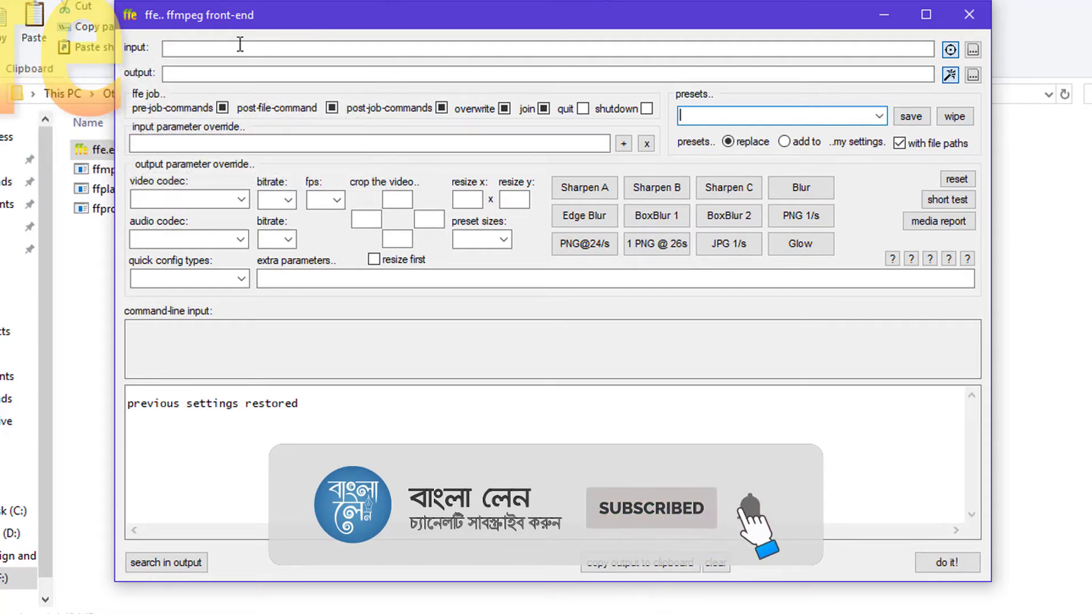
# Drag the ffe window to the right so the Alpha Mov folder is visible.
pyautogui.moveTo(305, 30); pyautogui.dragTo(382, 29)
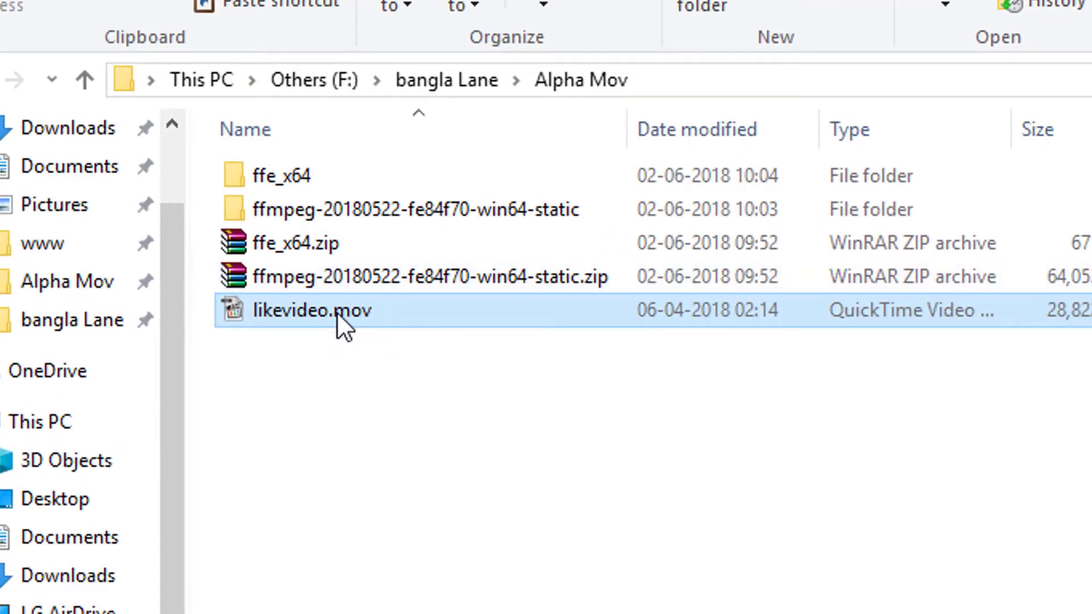
pyautogui.moveTo(337, 312)
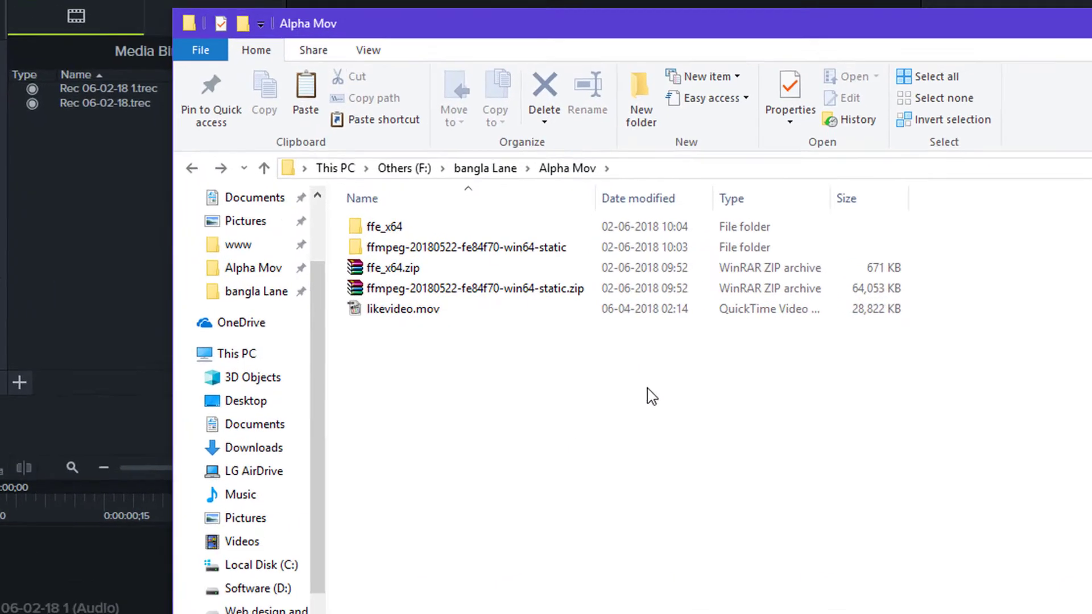
# Relaunch ffe.exe from the ffmpeg build's bin folder and move its window aside.
pyautogui.click(480, 258)
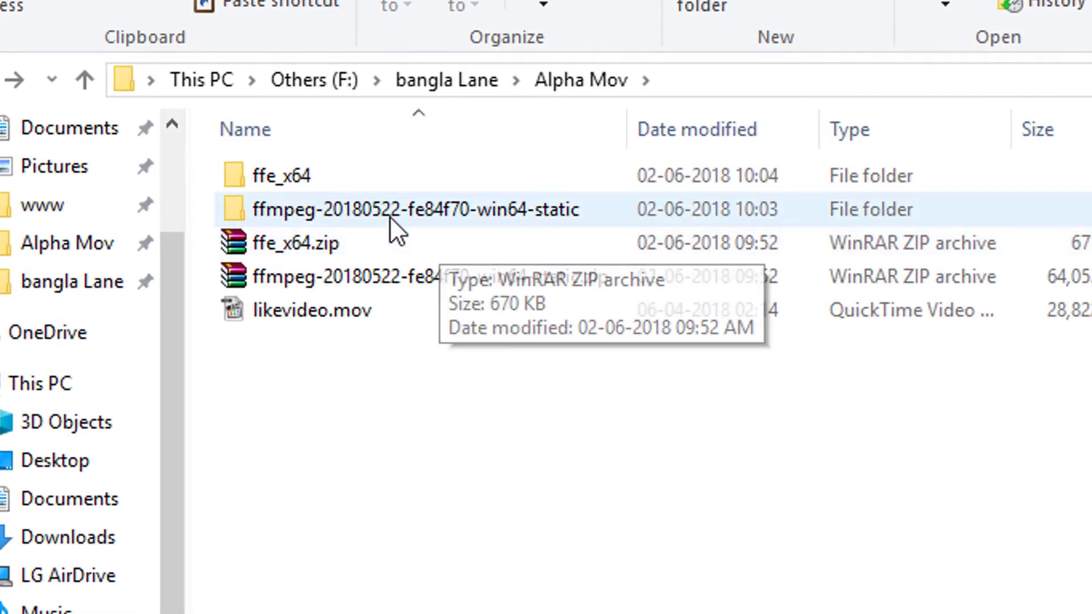
pyautogui.doubleClick(411, 213)
pyautogui.doubleClick(333, 186)
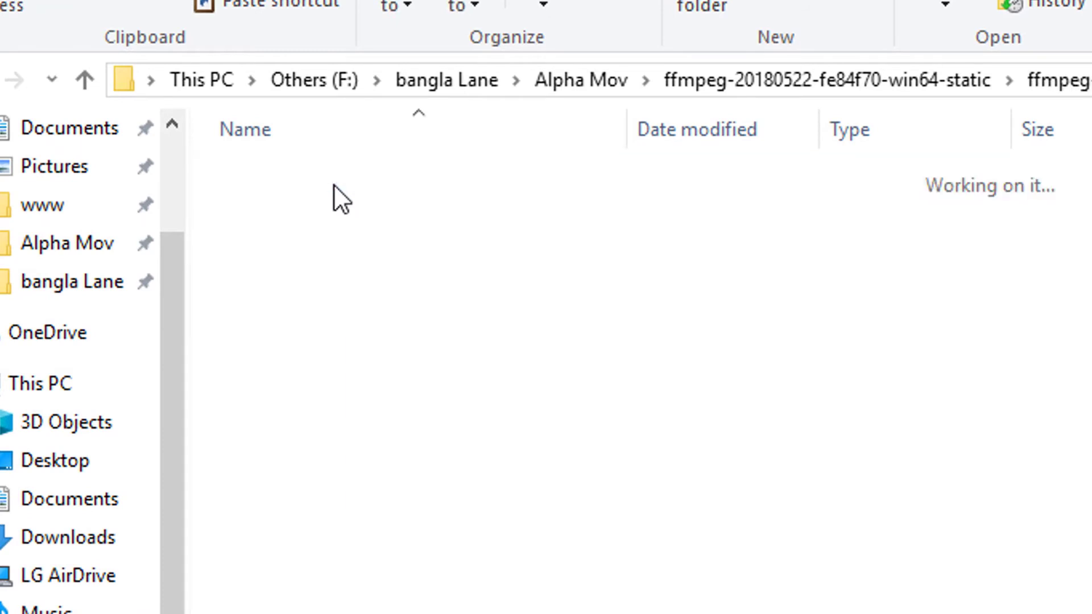
pyautogui.doubleClick(296, 177)
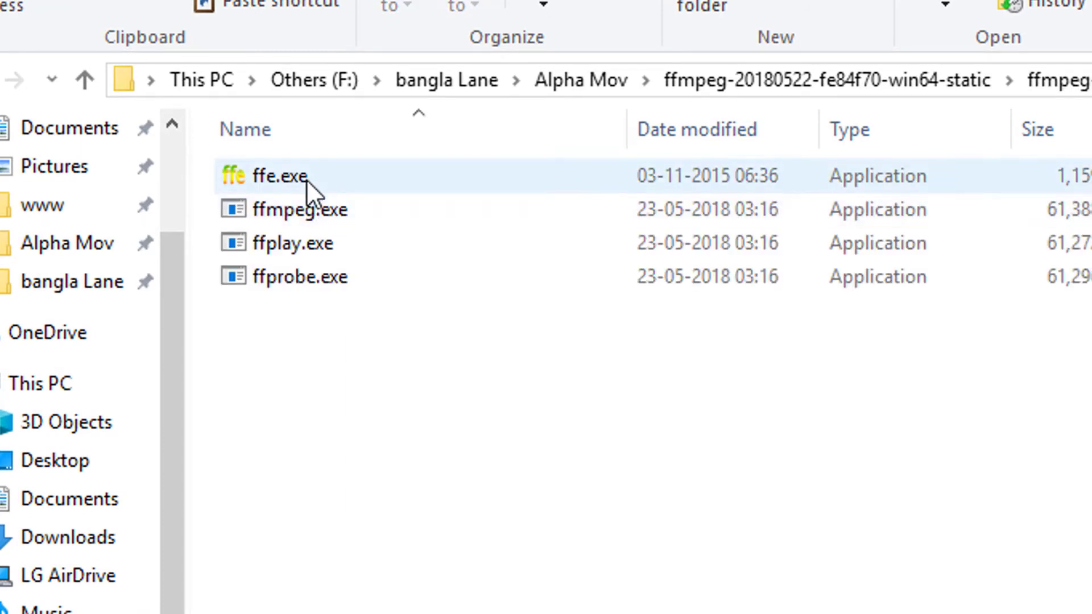
pyautogui.doubleClick(306, 179)
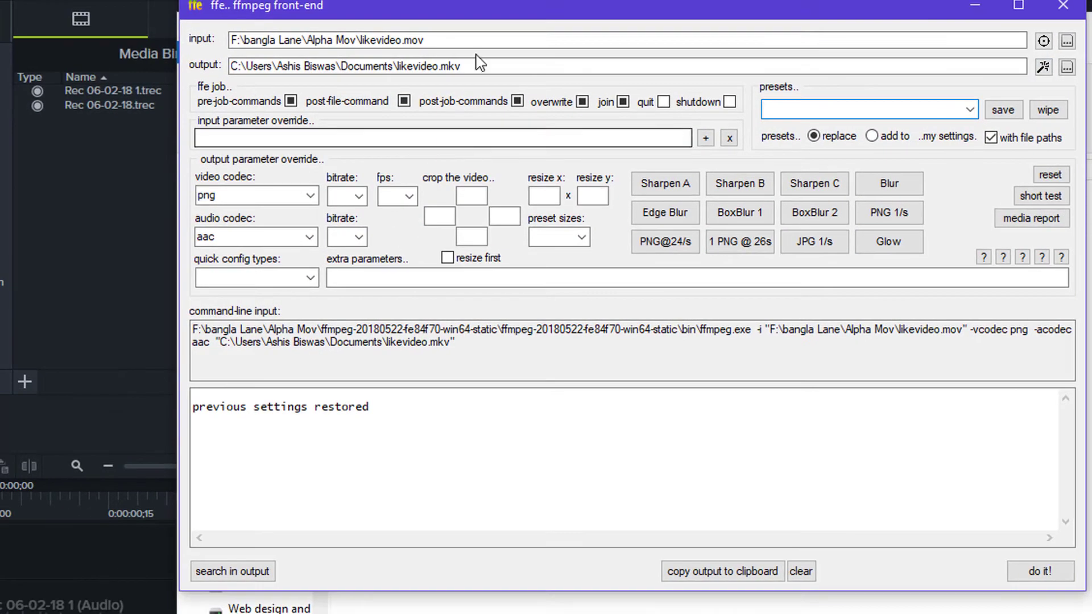
pyautogui.moveTo(500, 23); pyautogui.dragTo(716, 138)
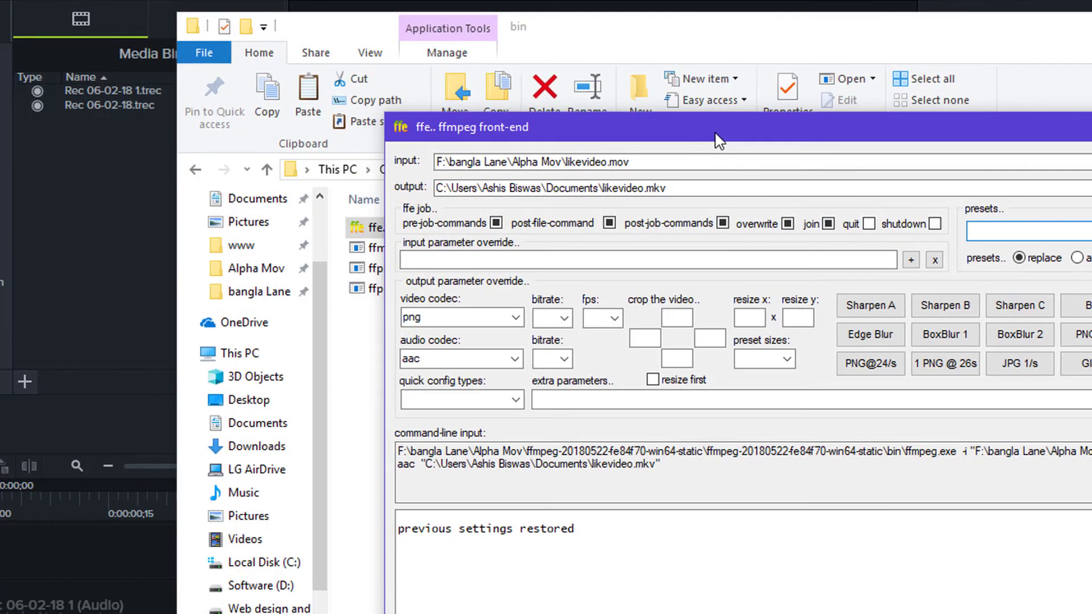
# Return Explorer to Alpha Mov, reposition ffe, and browse for the input video.
pyautogui.click(196, 170)
pyautogui.click(197, 171)
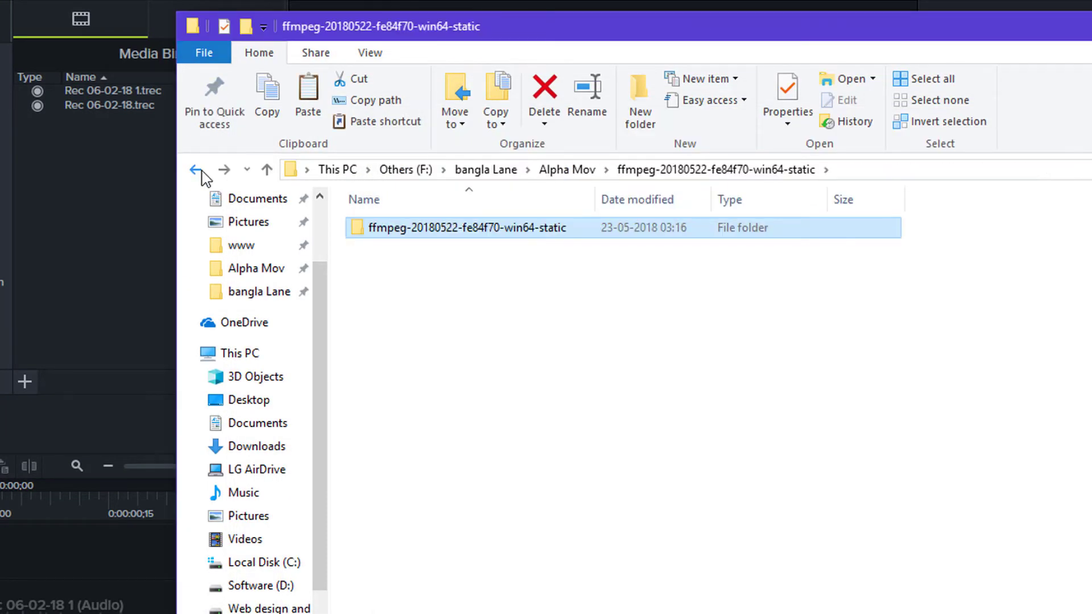
pyautogui.click(197, 170)
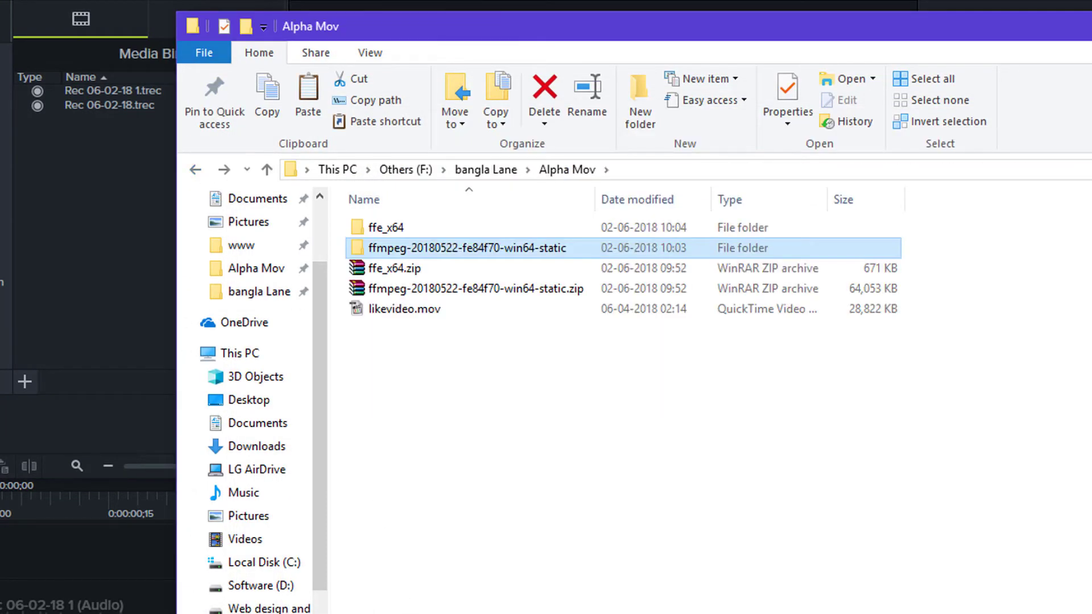
pyautogui.hotkey('alt', 'Tab')
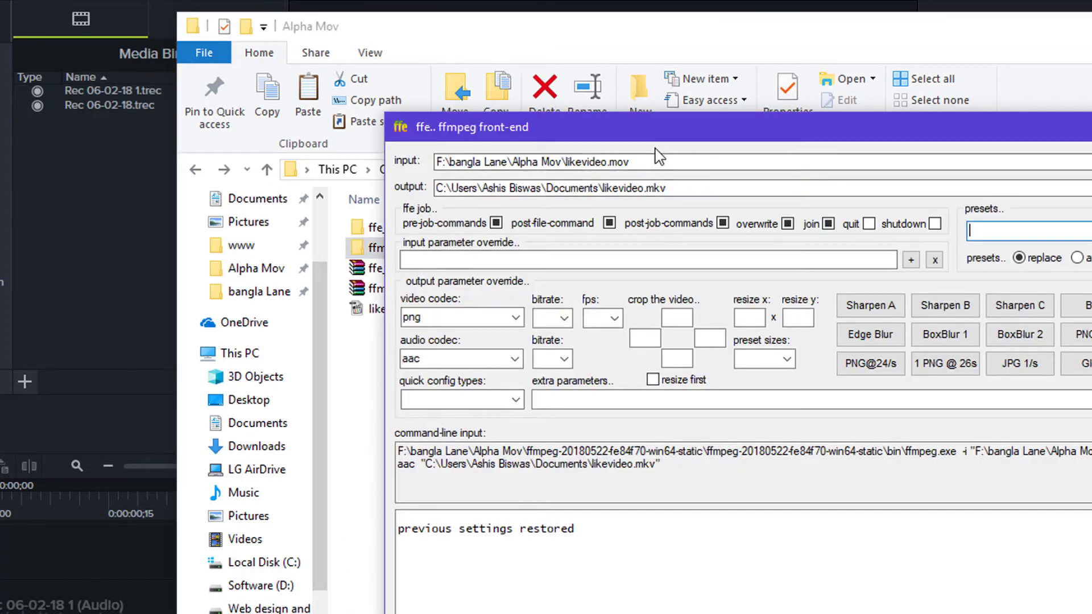
pyautogui.moveTo(655, 138)
pyautogui.mouseDown()
pyautogui.moveTo(542, 105)
pyautogui.moveTo(427, 314)
pyautogui.mouseUp()
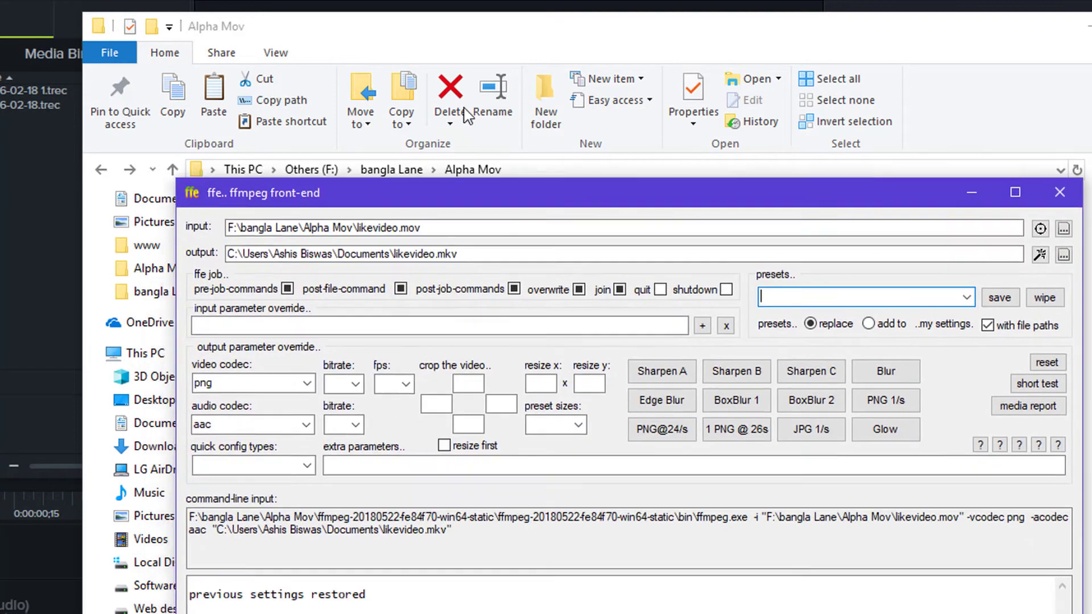
pyautogui.moveTo(426, 314); pyautogui.dragTo(469, 112)
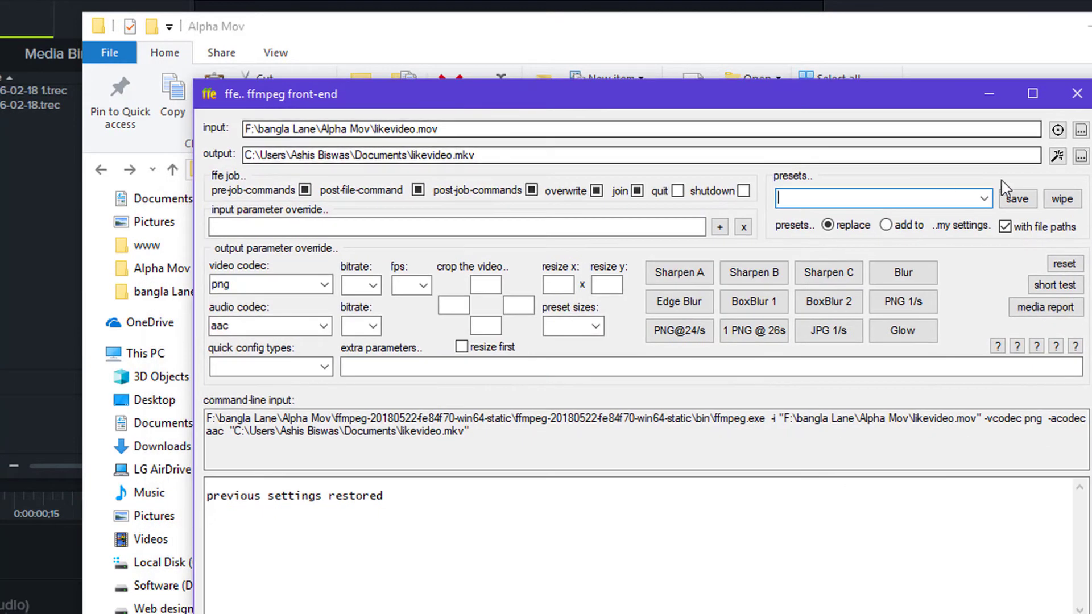
pyautogui.click(1080, 130)
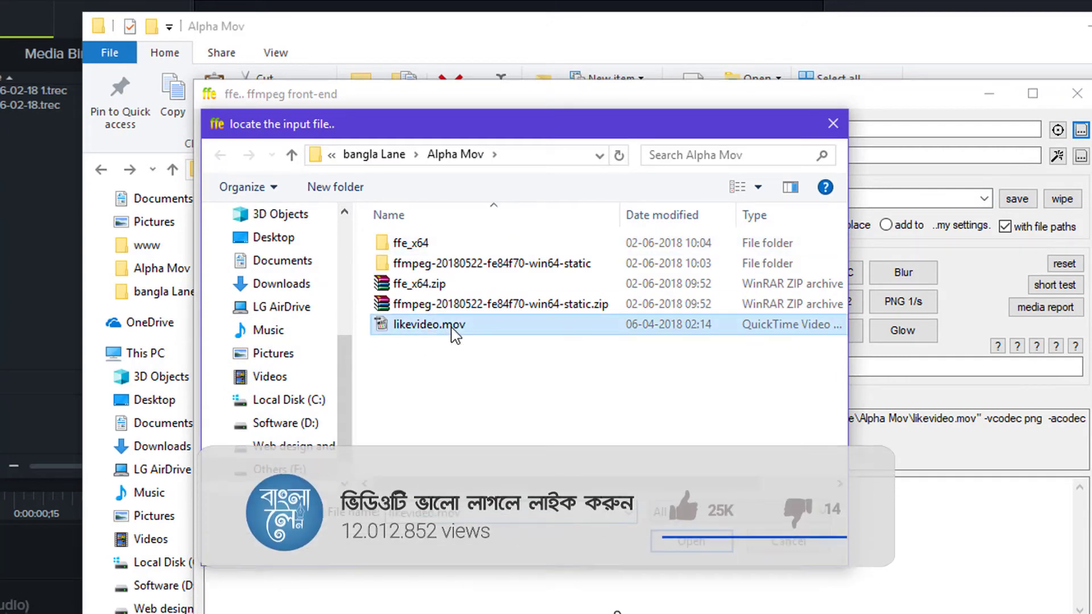
# Pick likevideo.mov as input and create a 'converted' folder in Alpha Mov for the output.
pyautogui.doubleClick(455, 334)
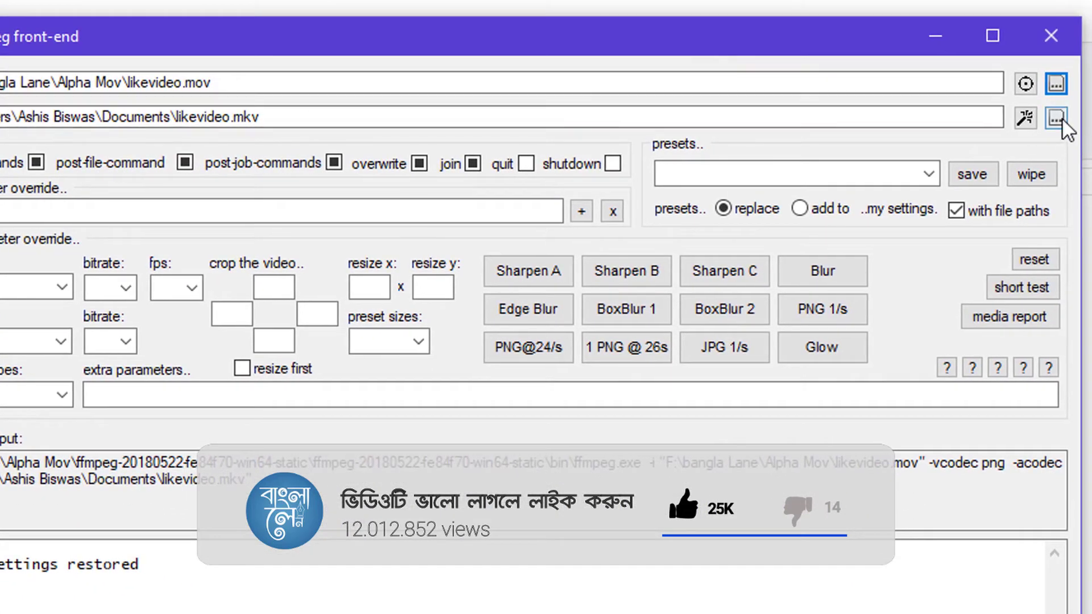
pyautogui.click(1056, 119)
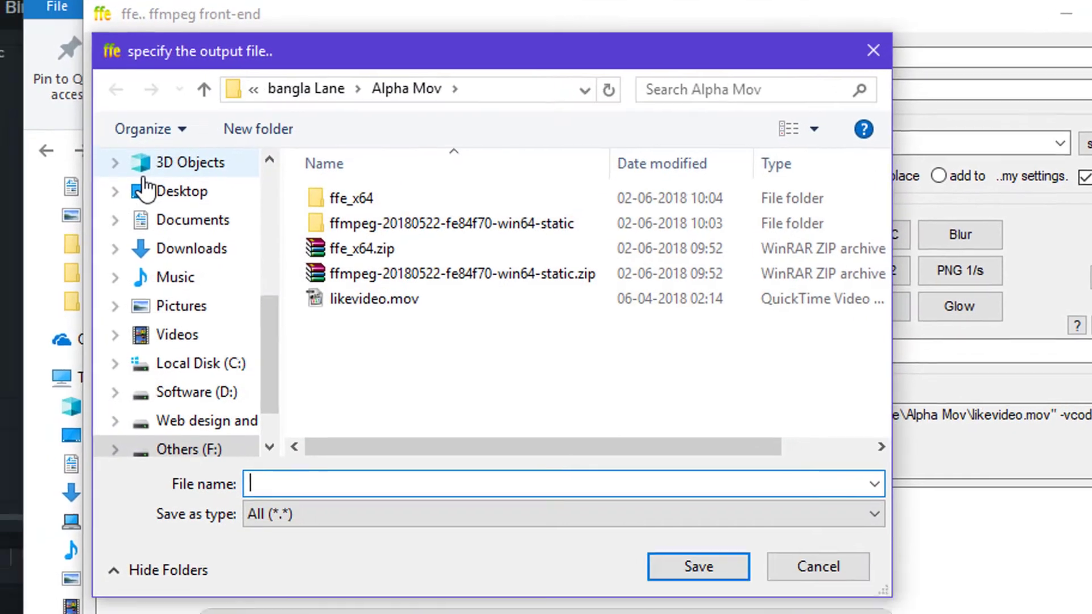
pyautogui.rightClick(470, 341)
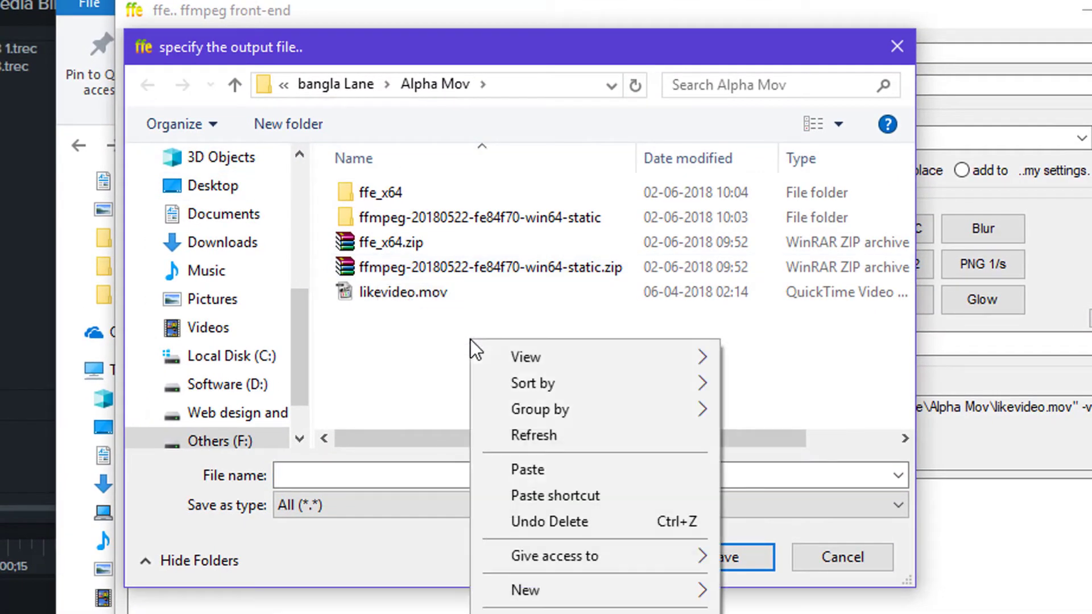
pyautogui.moveTo(549, 585)
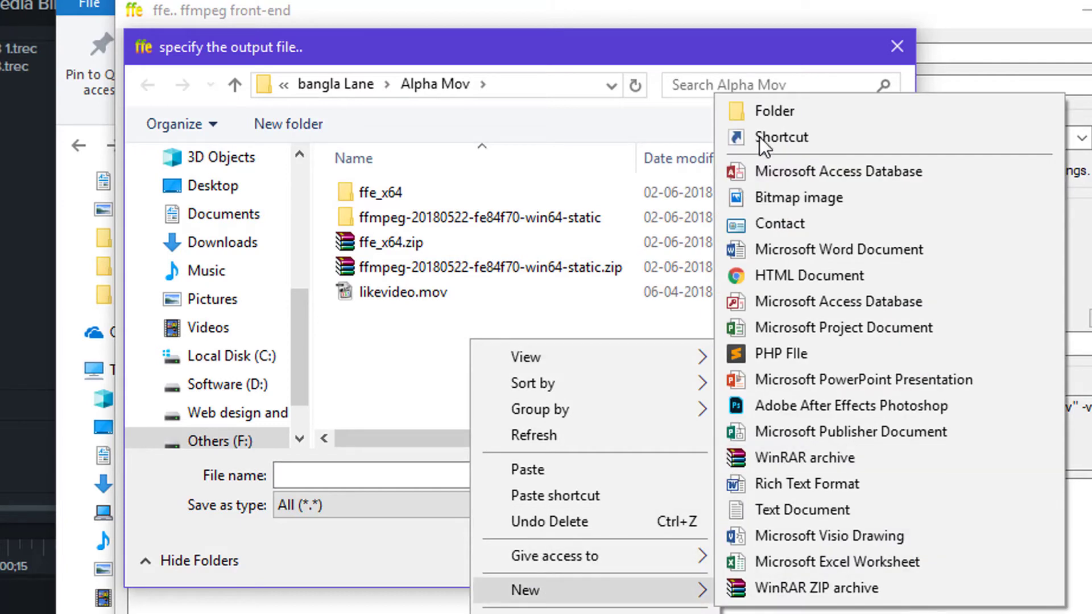
pyautogui.click(775, 110)
pyautogui.write('converted')
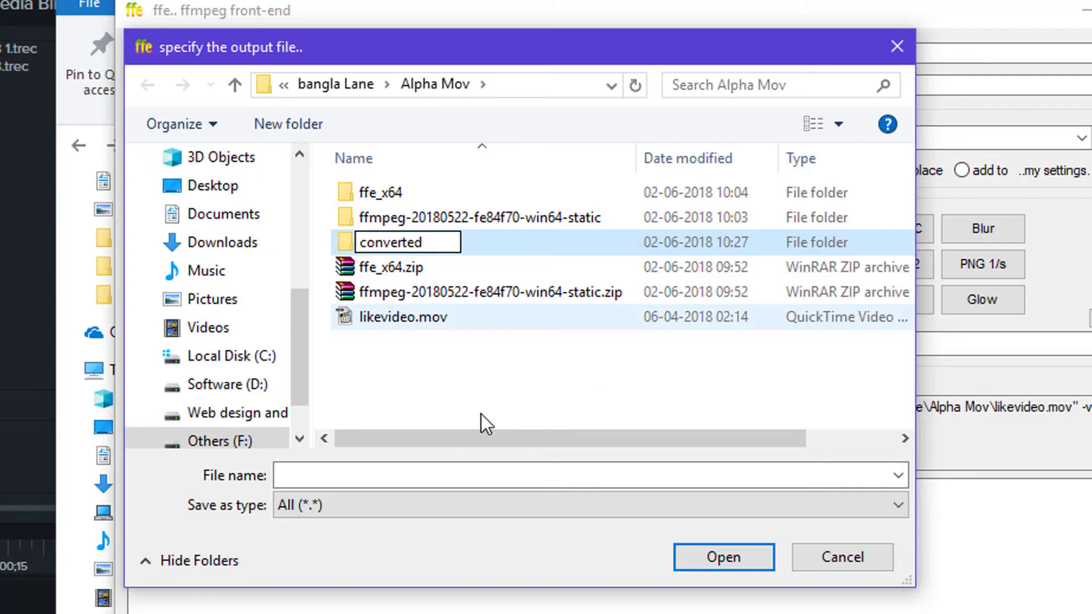
pyautogui.click(480, 377)
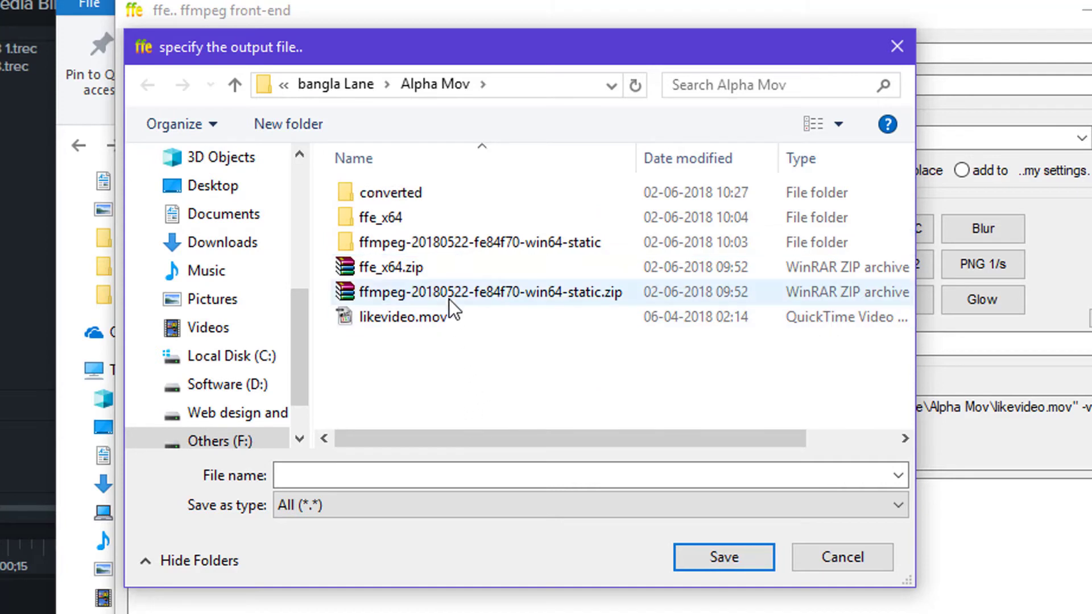
# Save the output as converted_video.mov inside the converted folder.
pyautogui.doubleClick(435, 193)
pyautogui.click(339, 472)
pyautogui.write('converted_video.mov')
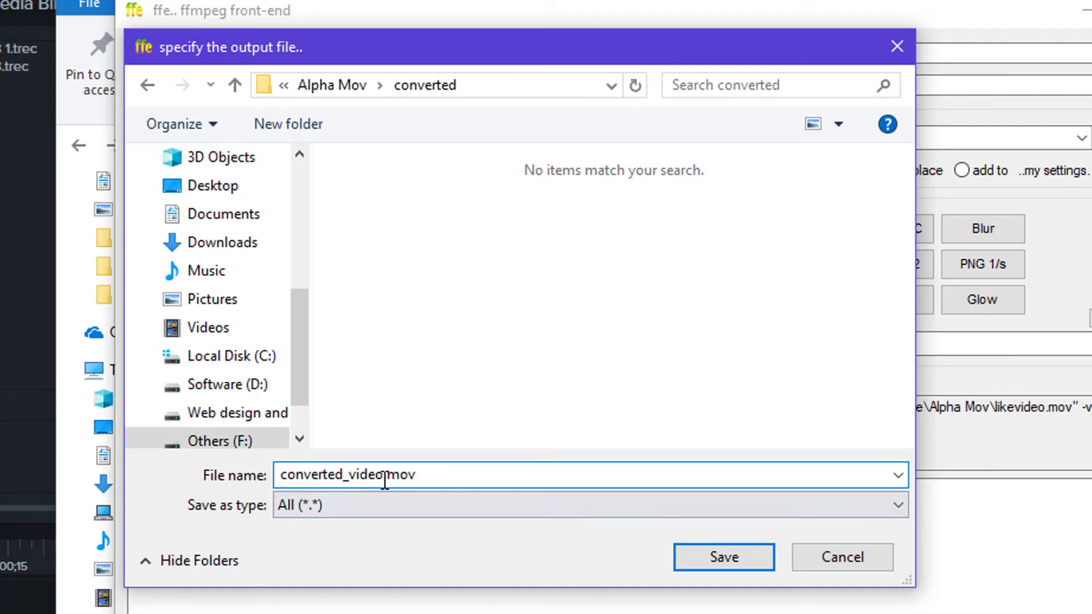
pyautogui.click(718, 566)
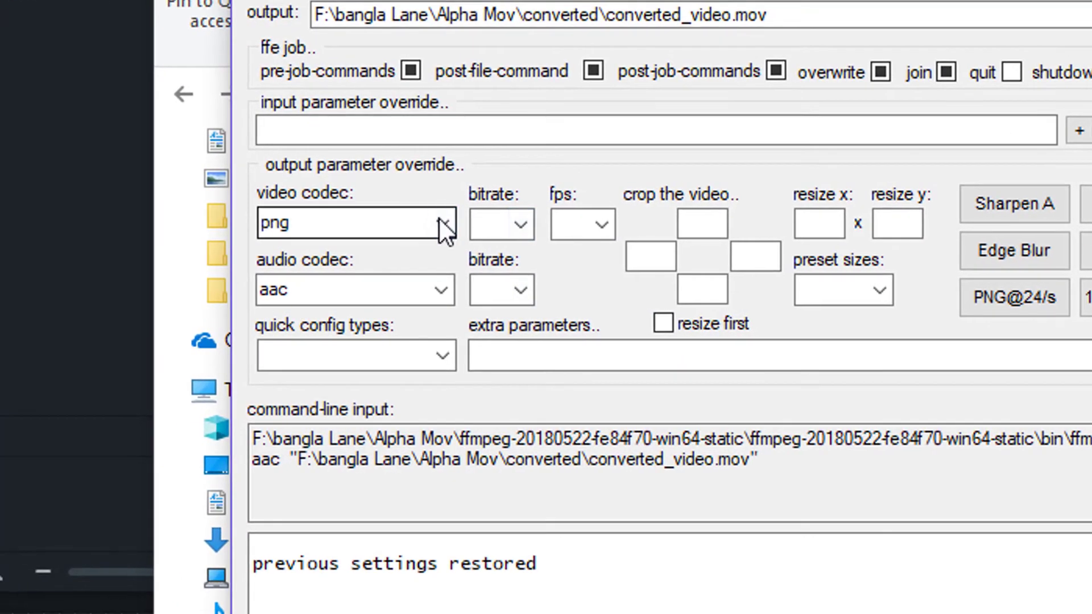
pyautogui.click(369, 231)
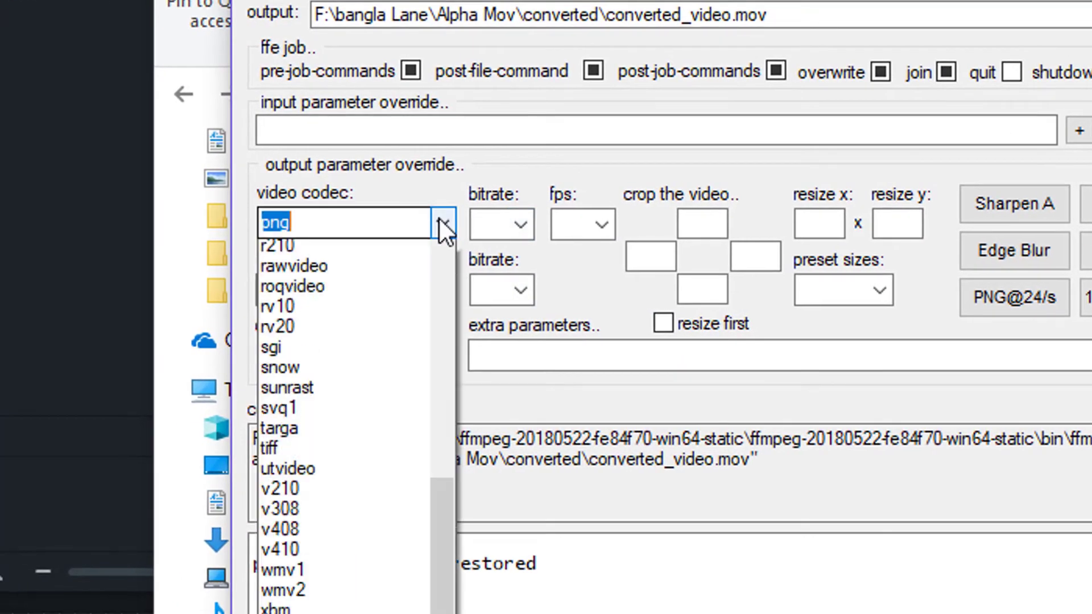
pyautogui.scroll(3, 364, 444)
pyautogui.scroll(1, 364, 336)
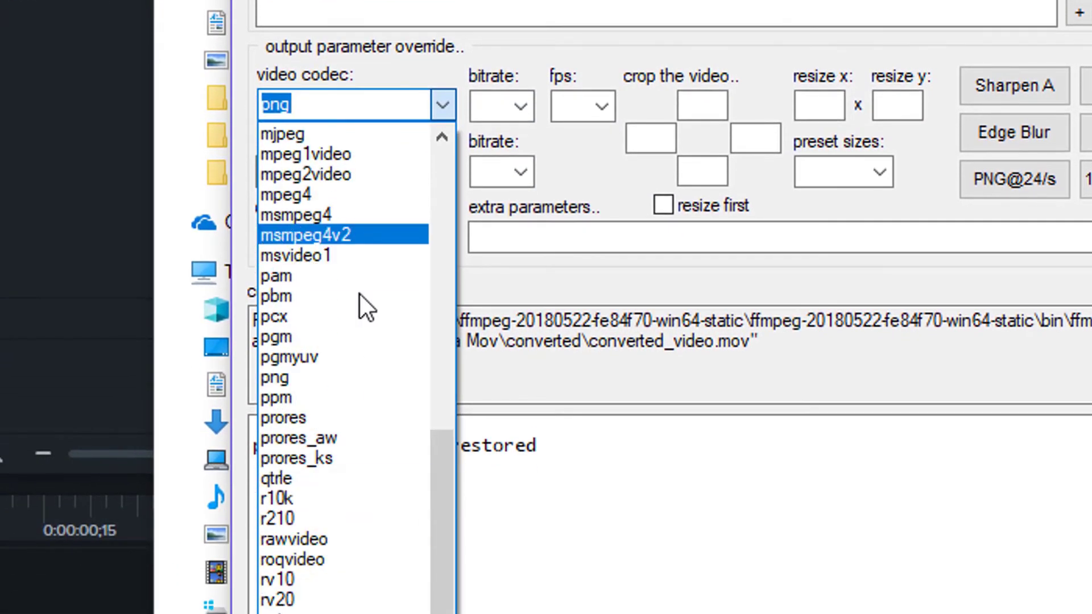
pyautogui.click(337, 379)
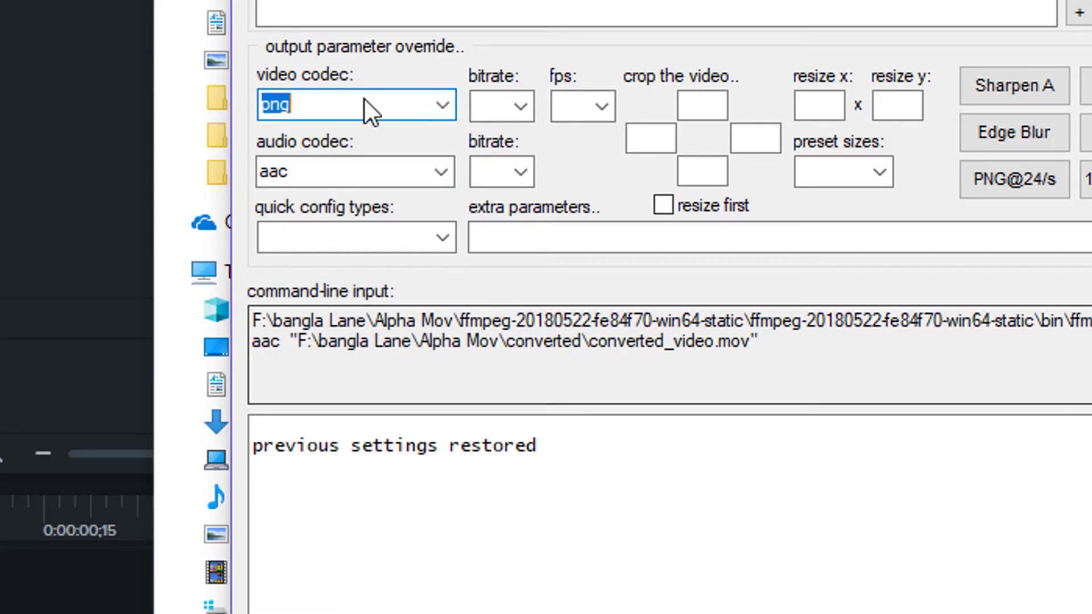
pyautogui.click(442, 173)
pyautogui.scroll(-2, 275, 188)
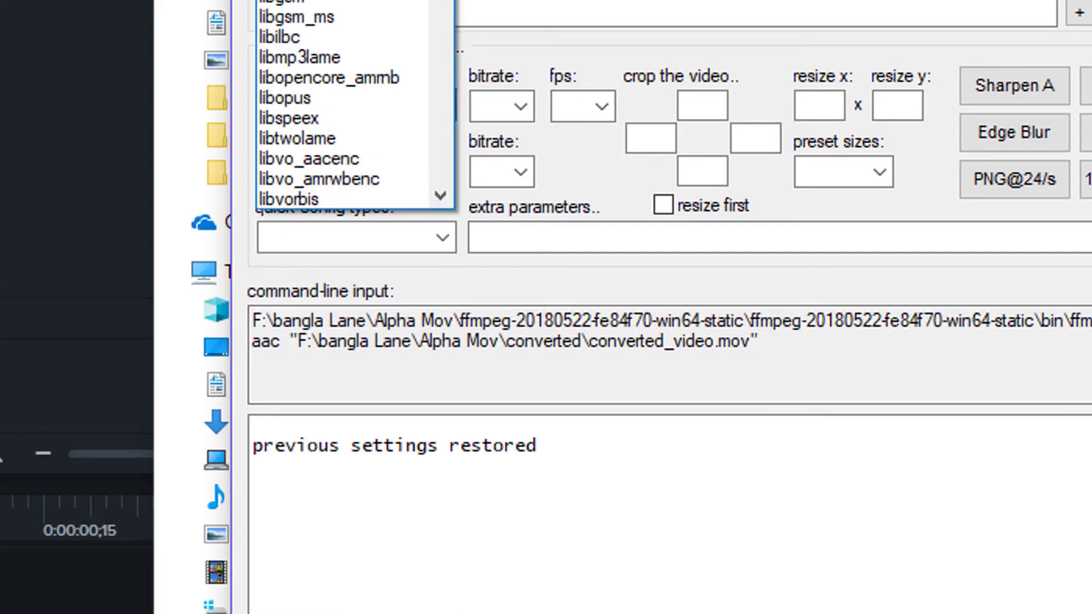
pyautogui.press('Escape')
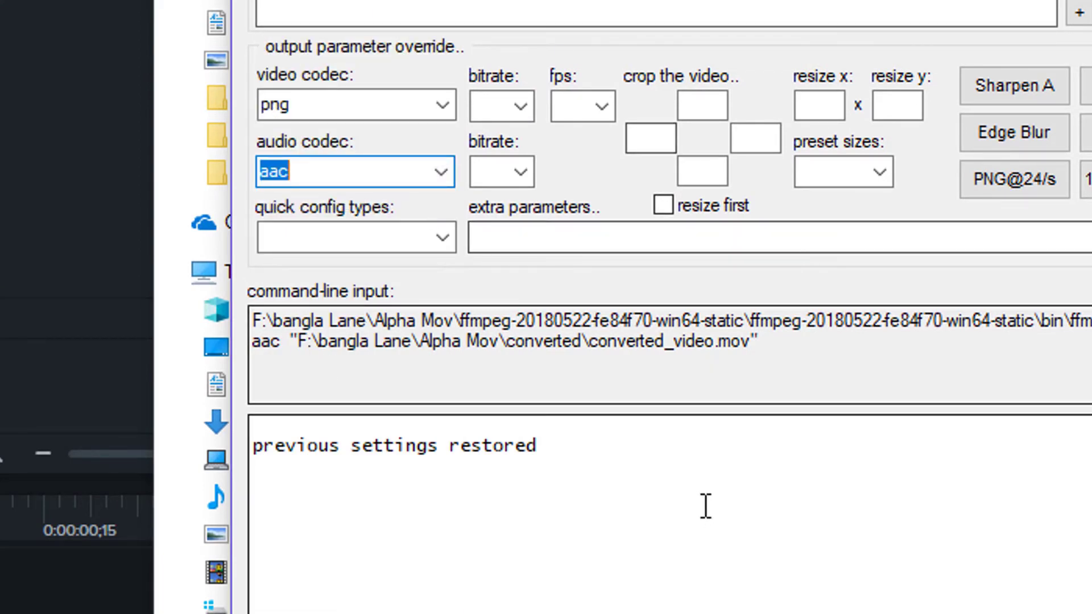
pyautogui.click(493, 508)
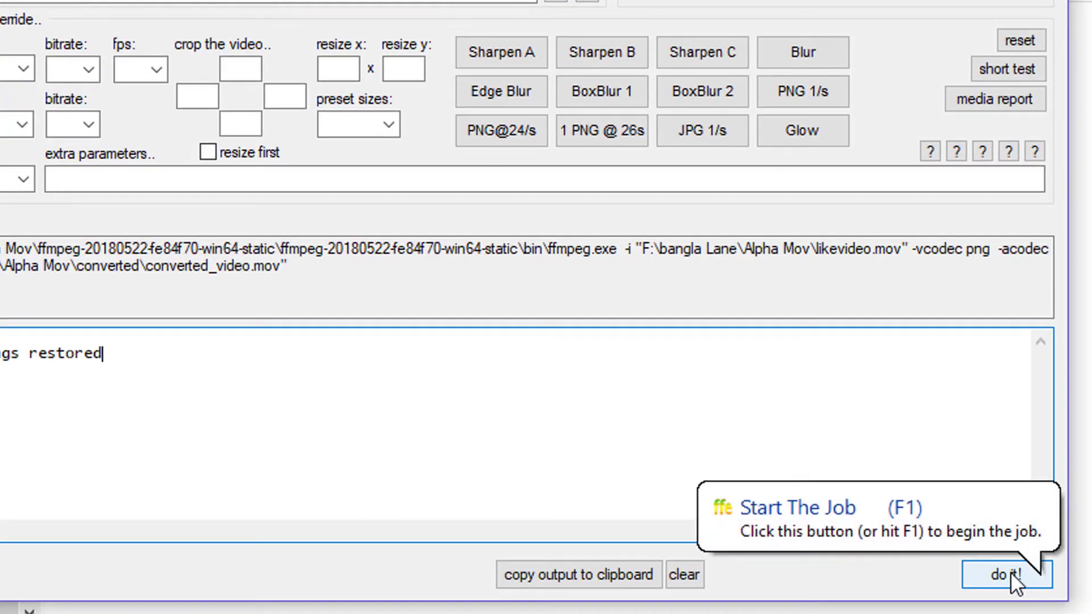
# Start the ffmpeg conversion with 'do it!' and dismiss the console help note.
pyautogui.click(1011, 572)
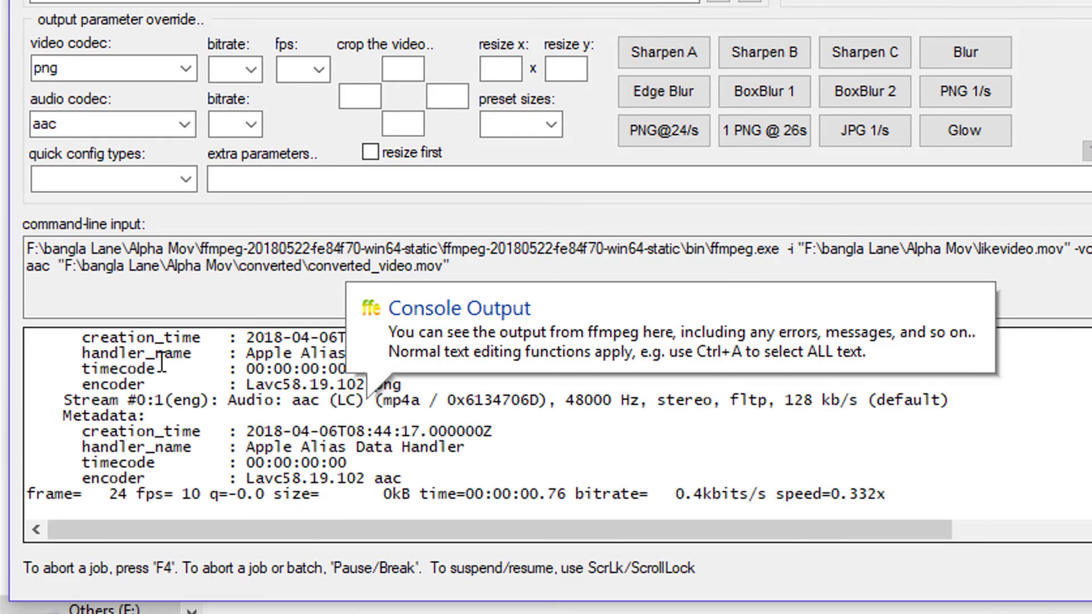
pyautogui.click(576, 494)
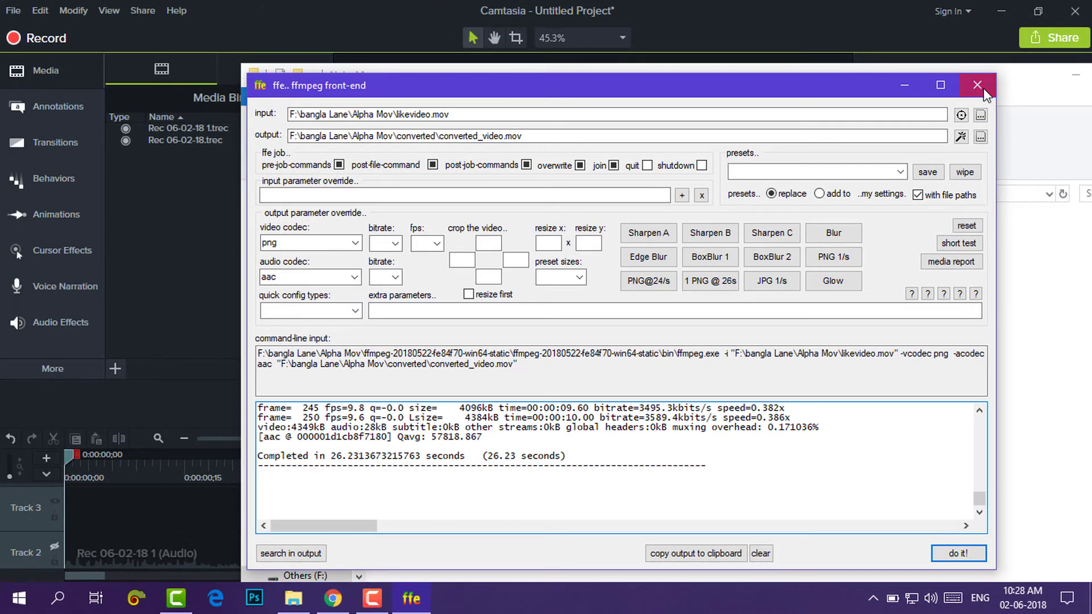
# Close ffe and drag converted_video.mov from the converted folder into Camtasia's Media Bin.
pyautogui.click(1010, 51)
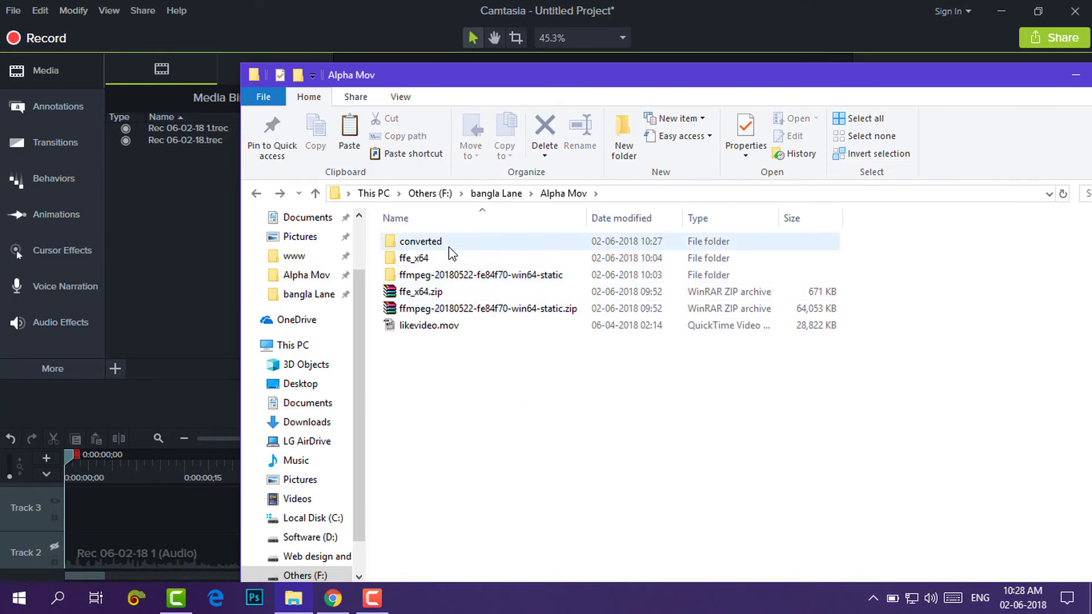
pyautogui.doubleClick(421, 242)
pyautogui.moveTo(421, 304); pyautogui.dragTo(200, 279)
pyautogui.click(199, 278)
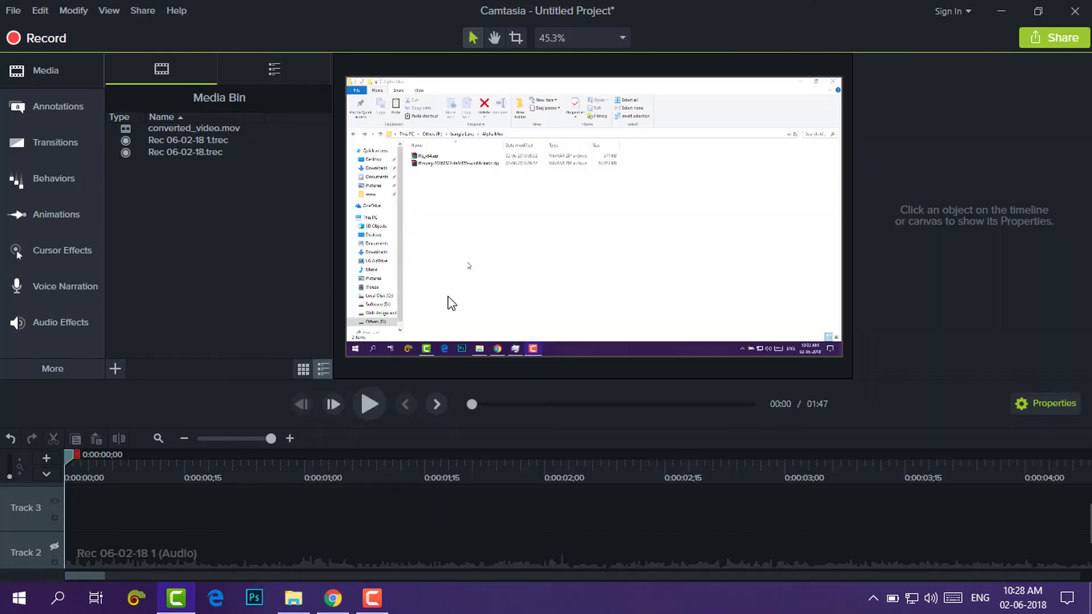
pyautogui.moveTo(205, 127)
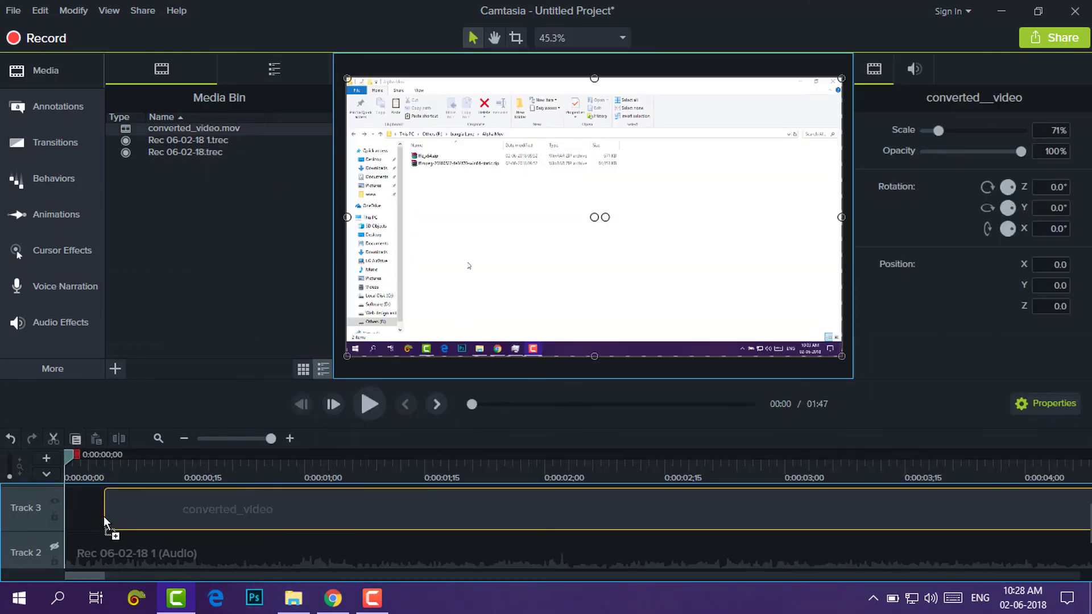
# Place converted_video on Track 3 at 0:00 and preview the overlay around 0:00:00;28.
pyautogui.moveTo(206, 165)
pyautogui.mouseDown()
pyautogui.moveTo(65, 481)
pyautogui.moveTo(311, 455)
pyautogui.mouseUp()
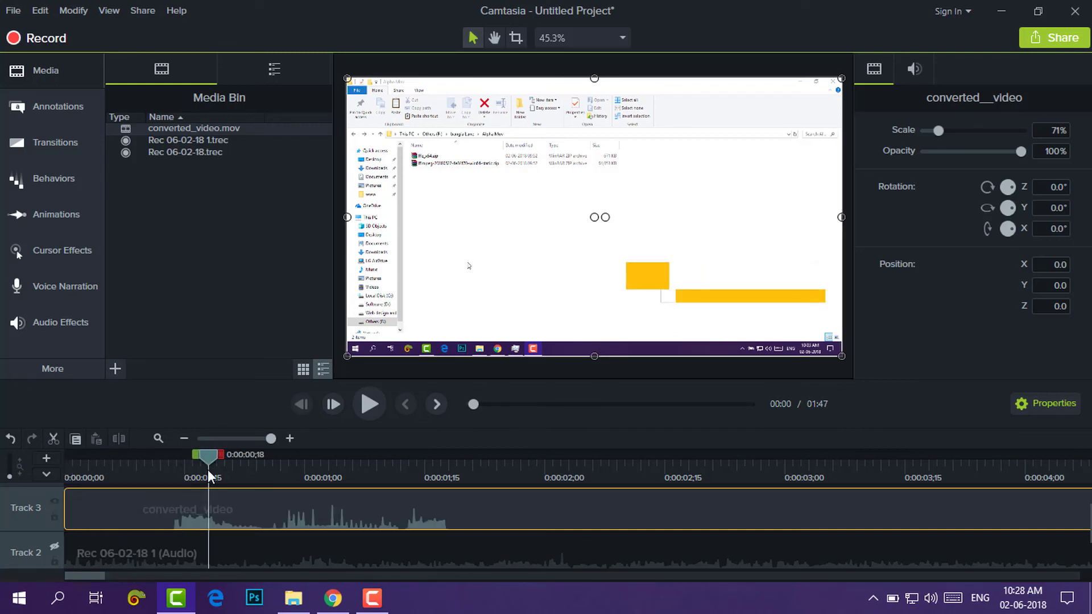
pyautogui.moveTo(370, 480); pyautogui.dragTo(272, 479)
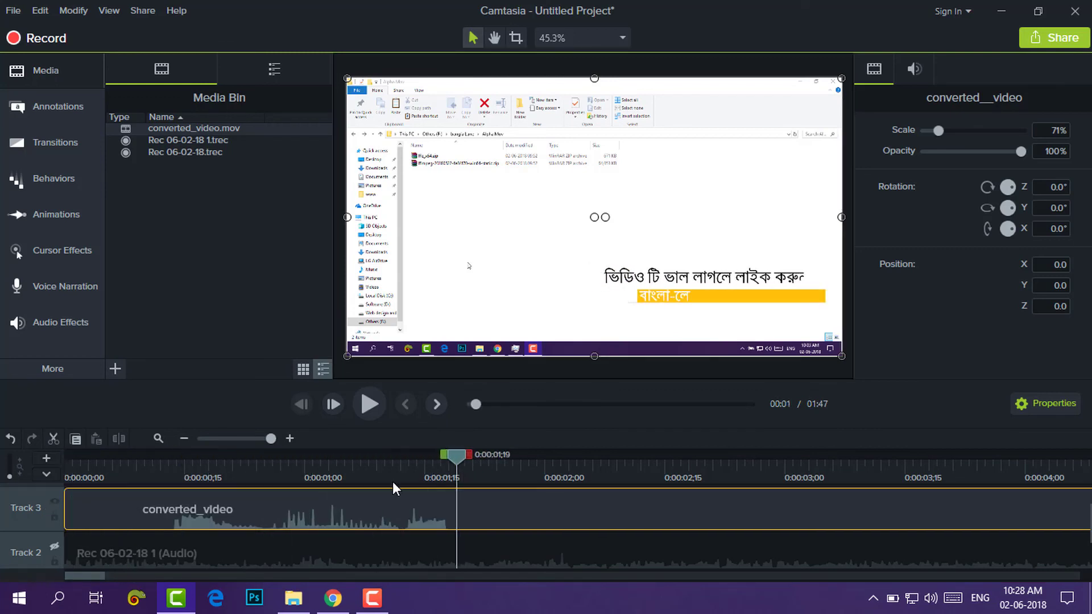
pyautogui.click(289, 479)
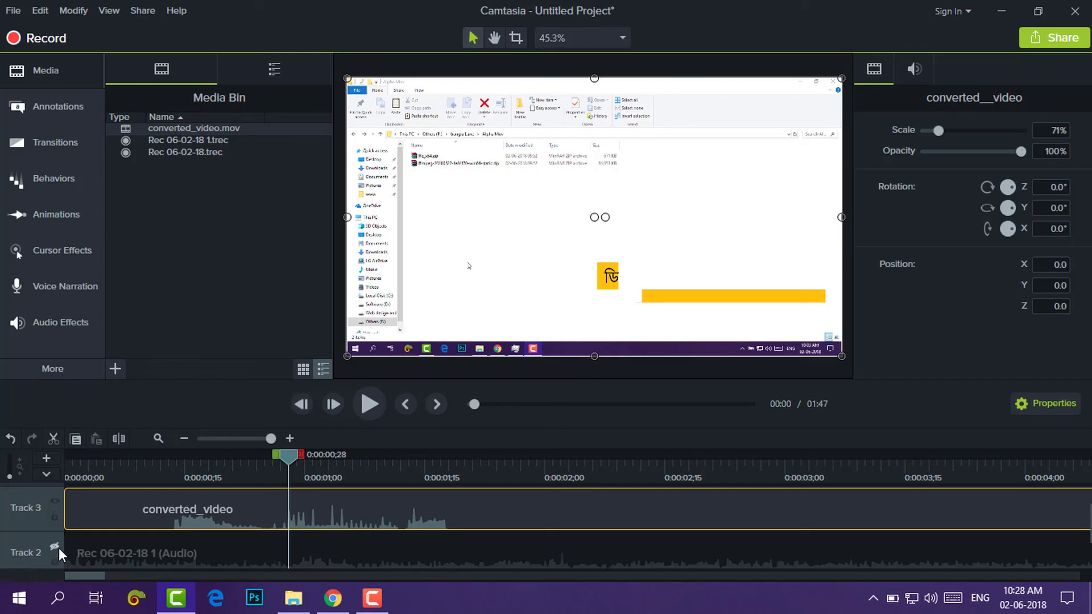
# Hide and re-show Track 1 to check the overlay's transparency, then return the playhead to the start.
pyautogui.scroll(-1, 172, 551)
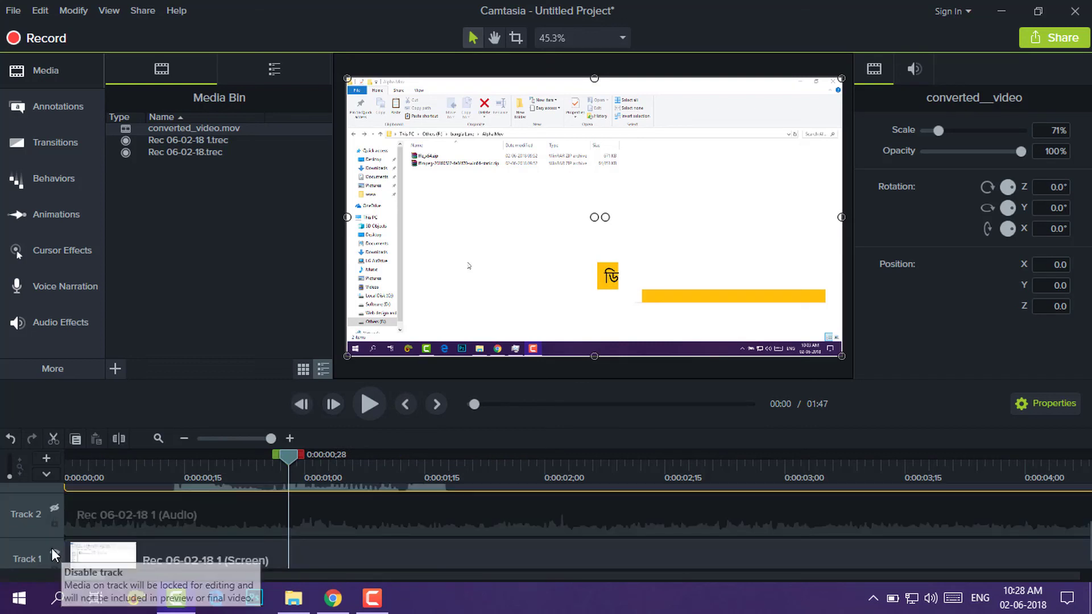
pyautogui.click(54, 552)
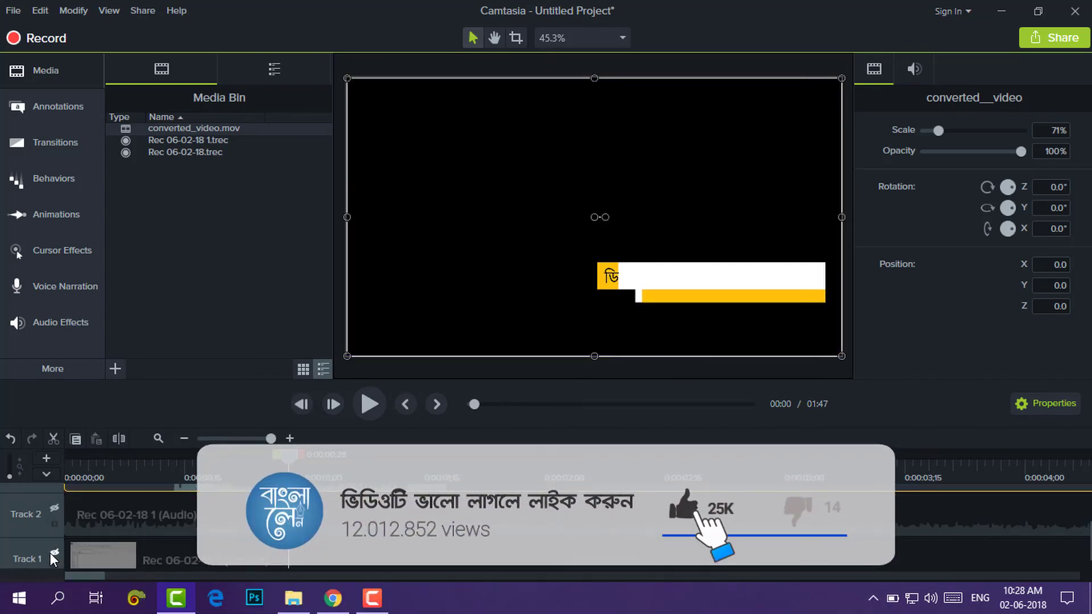
pyautogui.click(53, 552)
pyautogui.click(64, 452)
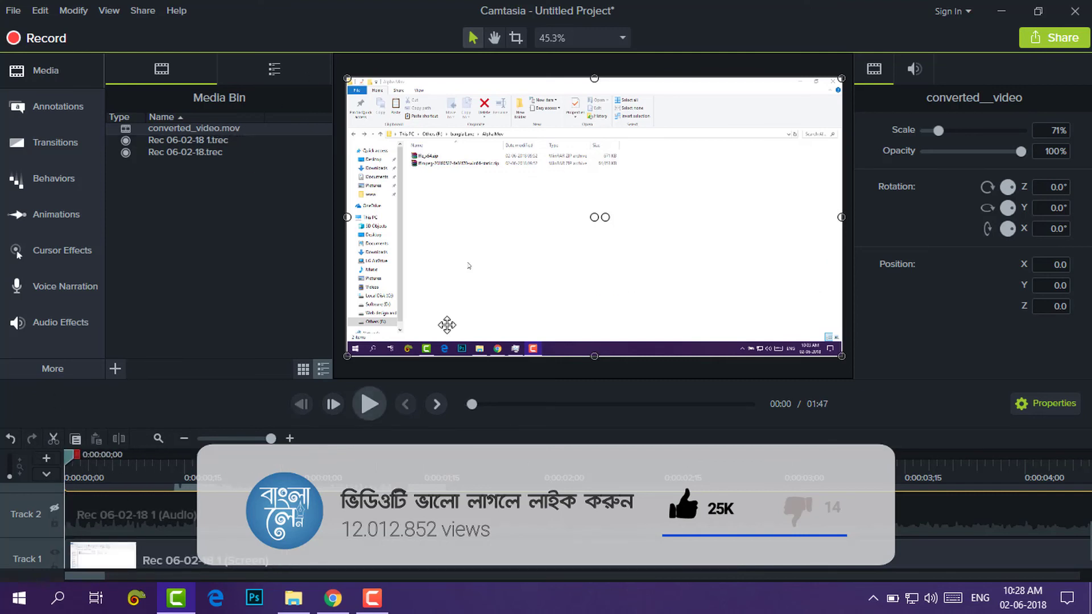
pyautogui.scroll(3, 128, 507)
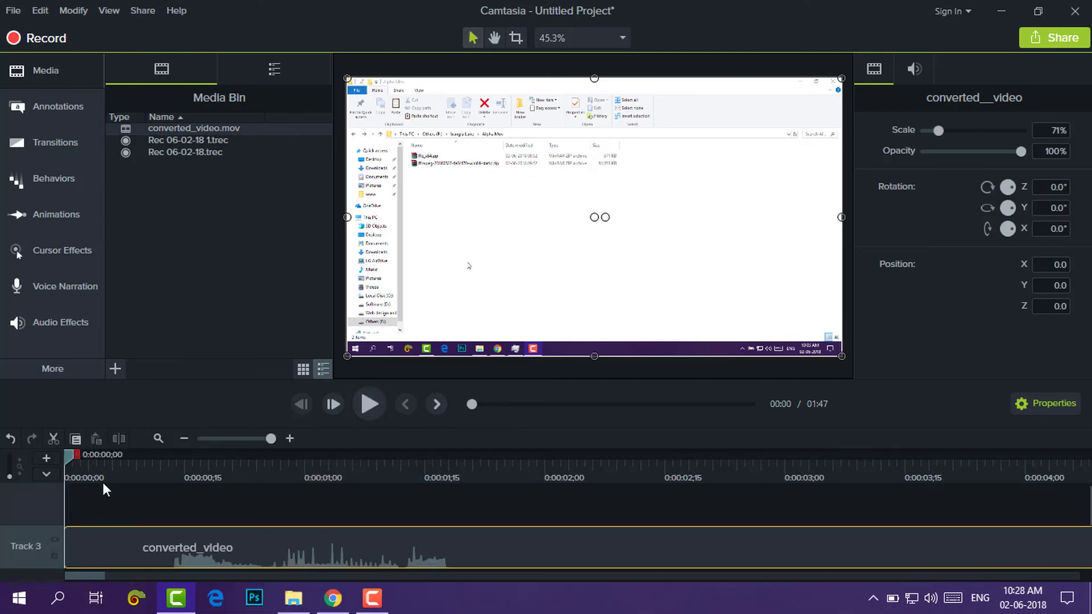
pyautogui.moveTo(108, 455); pyautogui.dragTo(70, 453)
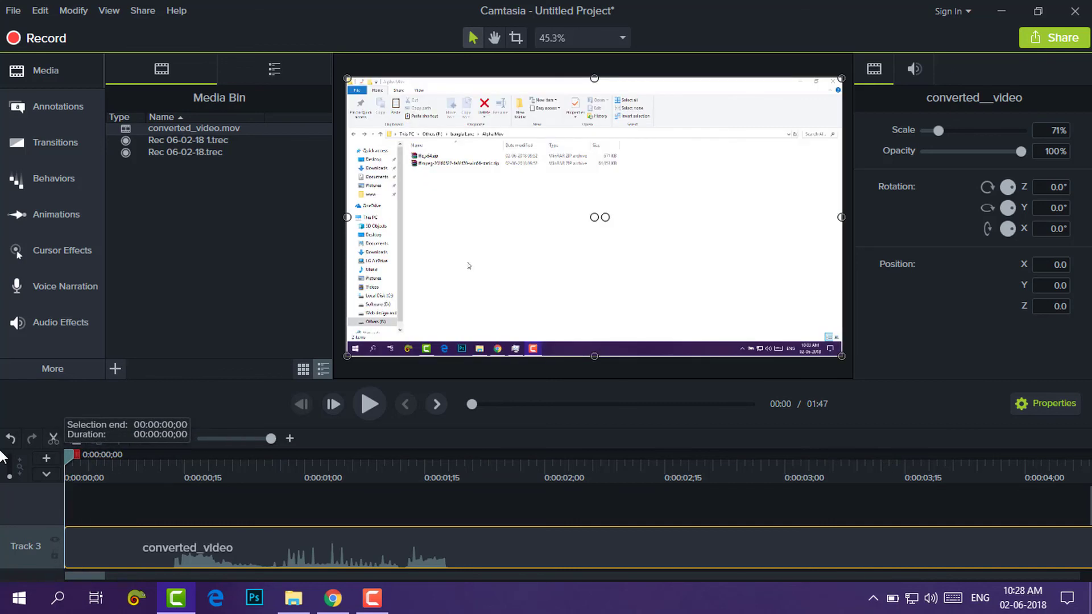
pyautogui.moveTo(244, 466)
pyautogui.mouseDown()
pyautogui.moveTo(660, 472)
pyautogui.moveTo(227, 465)
pyautogui.mouseUp()
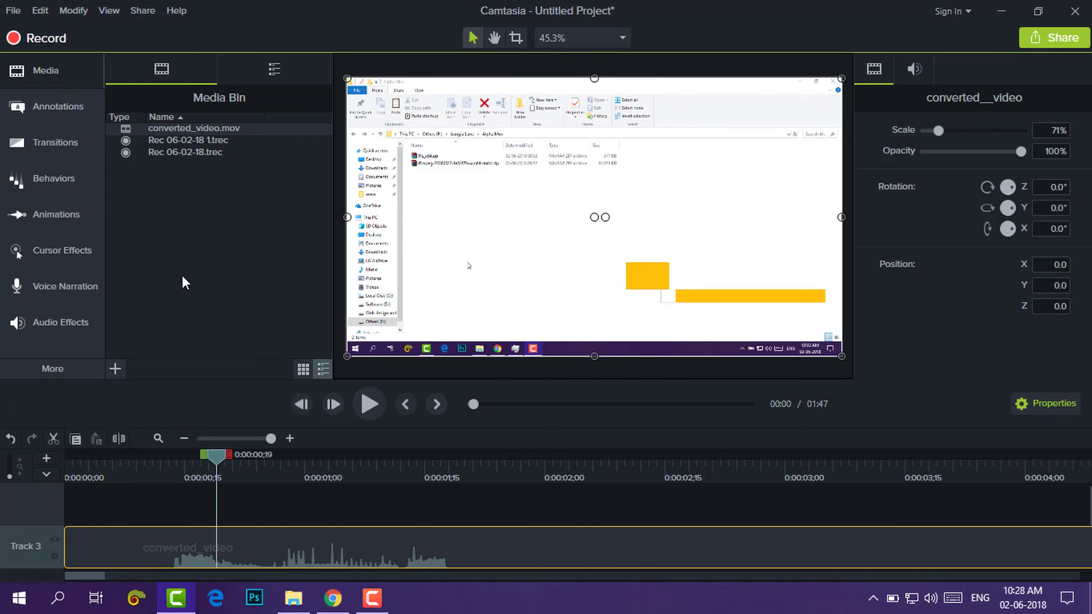